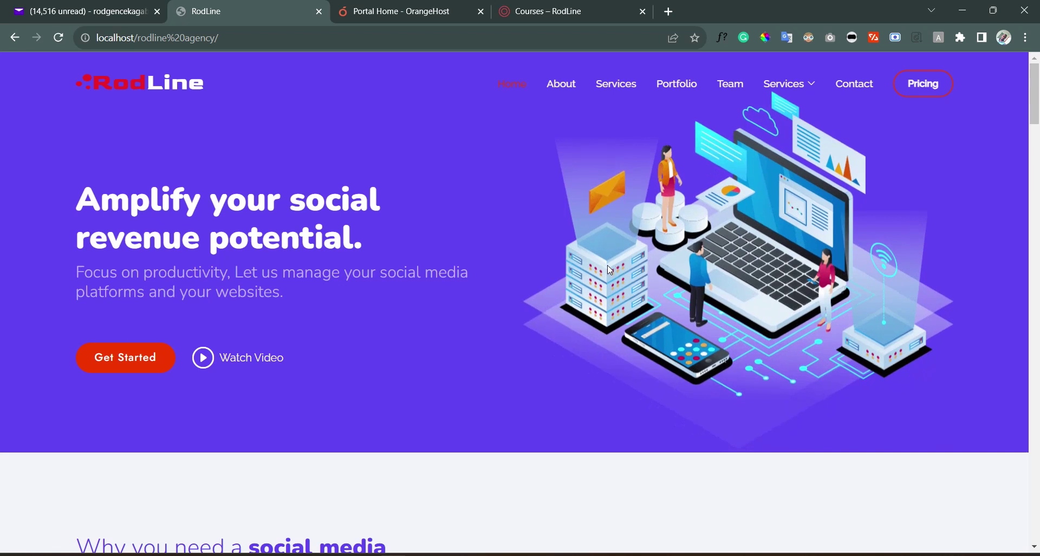
Review the locally hosted RodLine website, from its home banner to the Our Services section, and check its localhost address.
{"action": "scroll", "coordinate": [599, 244], "scroll_direction": "down", "scroll_amount": 1}
{"action": "scroll", "coordinate": [600, 244], "scroll_direction": "down", "scroll_amount": 3}
{"action": "scroll", "coordinate": [596, 242], "scroll_direction": "up", "scroll_amount": 5}
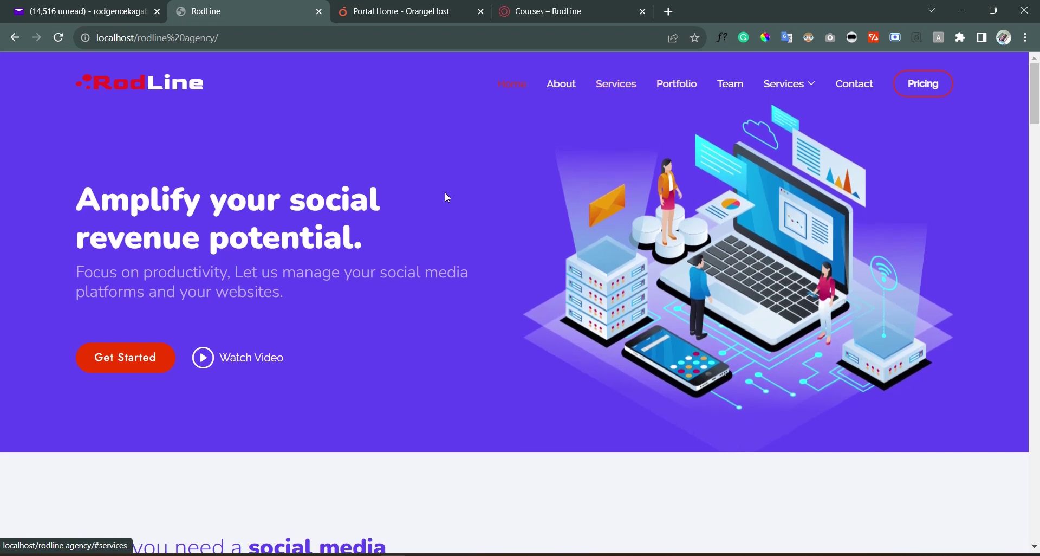
{"action": "scroll", "coordinate": [444, 192], "scroll_direction": "down", "scroll_amount": 2}
{"action": "scroll", "coordinate": [494, 197], "scroll_direction": "down", "scroll_amount": 5}
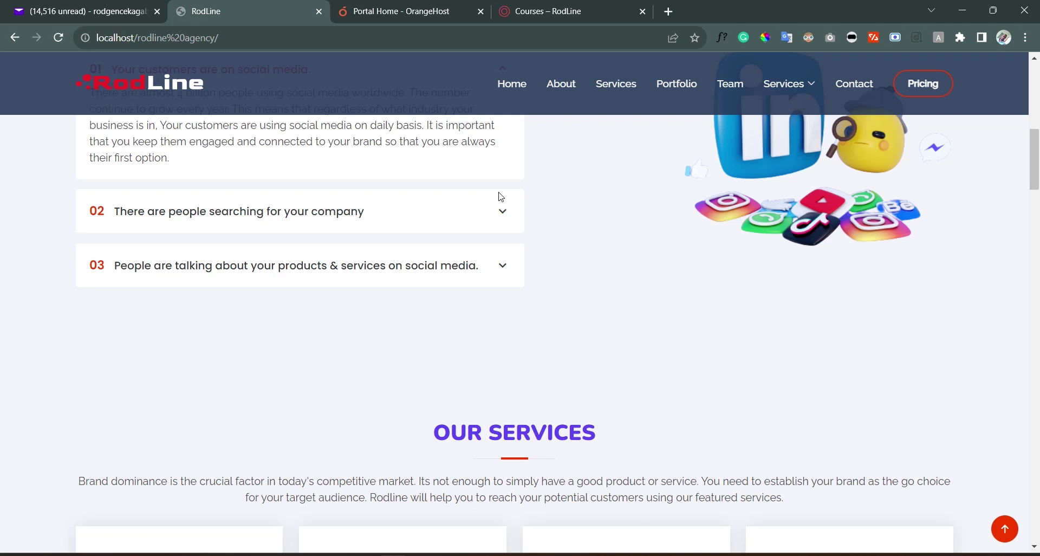
{"action": "scroll", "coordinate": [500, 196], "scroll_direction": "down", "scroll_amount": 5}
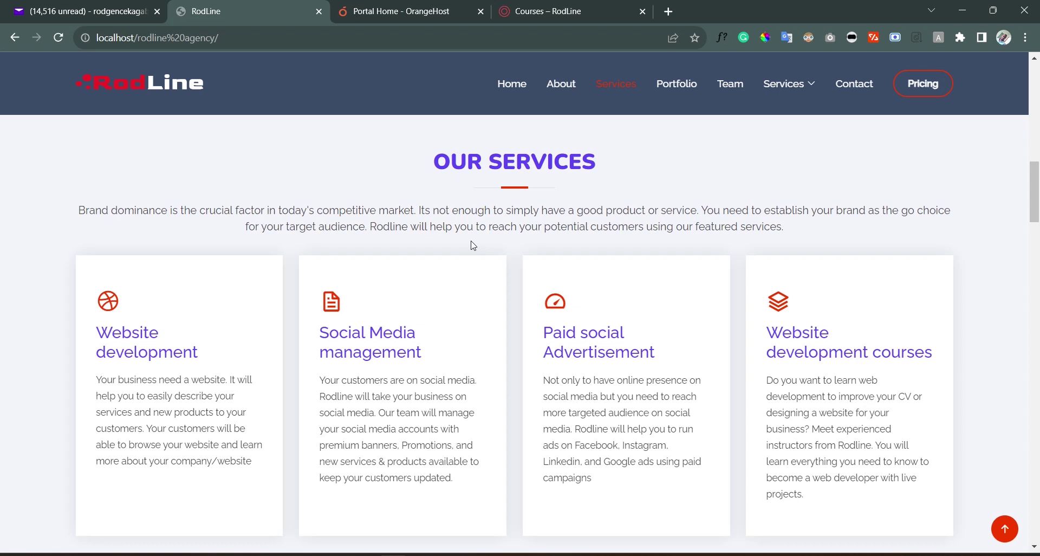
{"action": "left_click", "coordinate": [241, 39]}
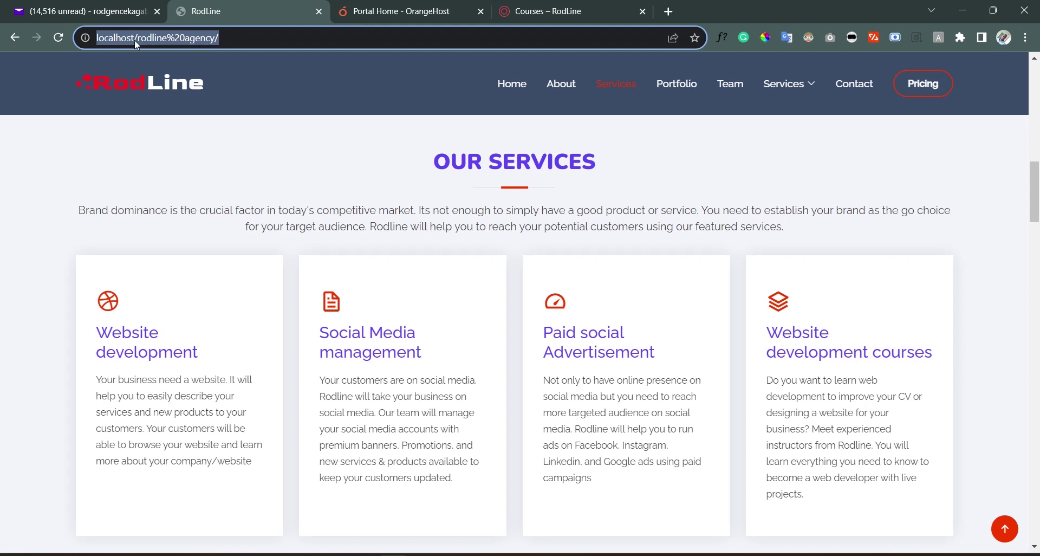
{"action": "left_click", "coordinate": [236, 39]}
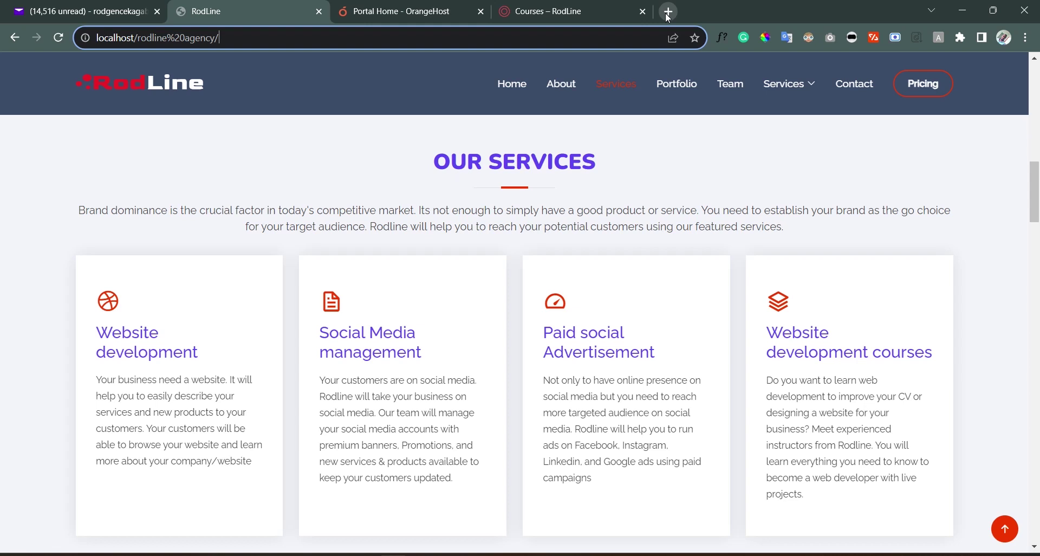
{"action": "scroll", "coordinate": [634, 145], "scroll_direction": "up", "scroll_amount": 10}
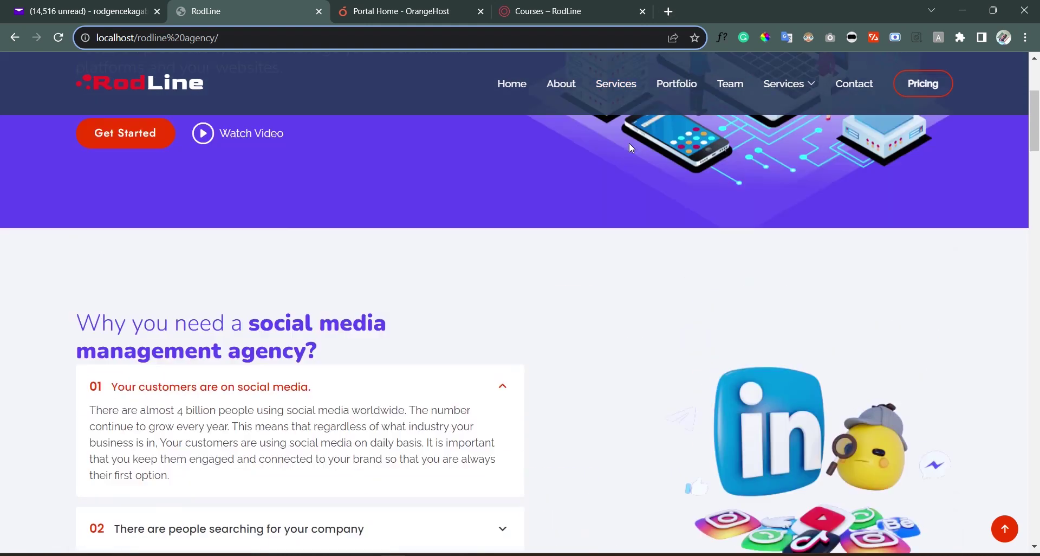
{"action": "scroll", "coordinate": [624, 148], "scroll_direction": "up", "scroll_amount": 2}
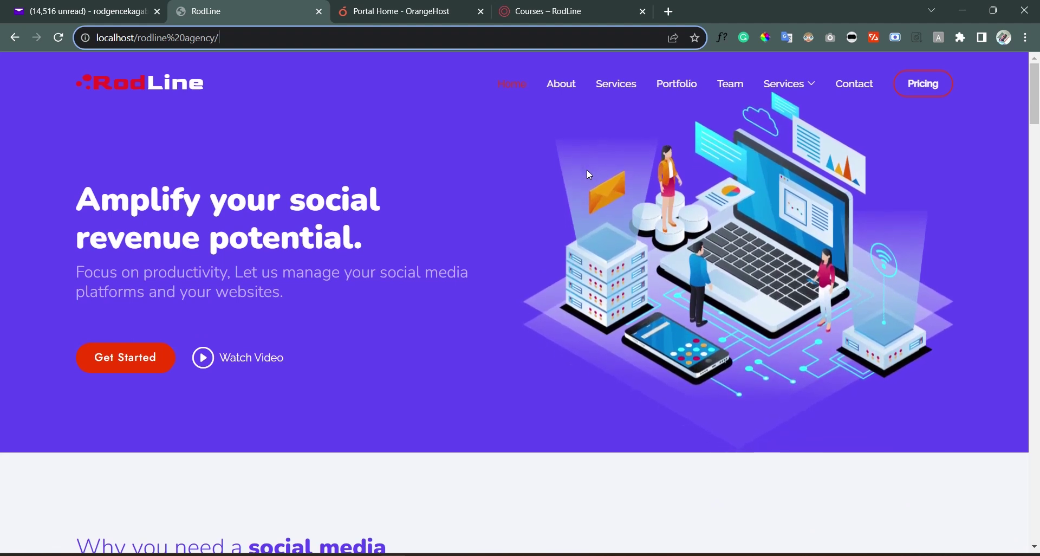
Log in to the OrangeHost client portal with the existing Google account.
{"action": "left_click", "coordinate": [434, 6]}
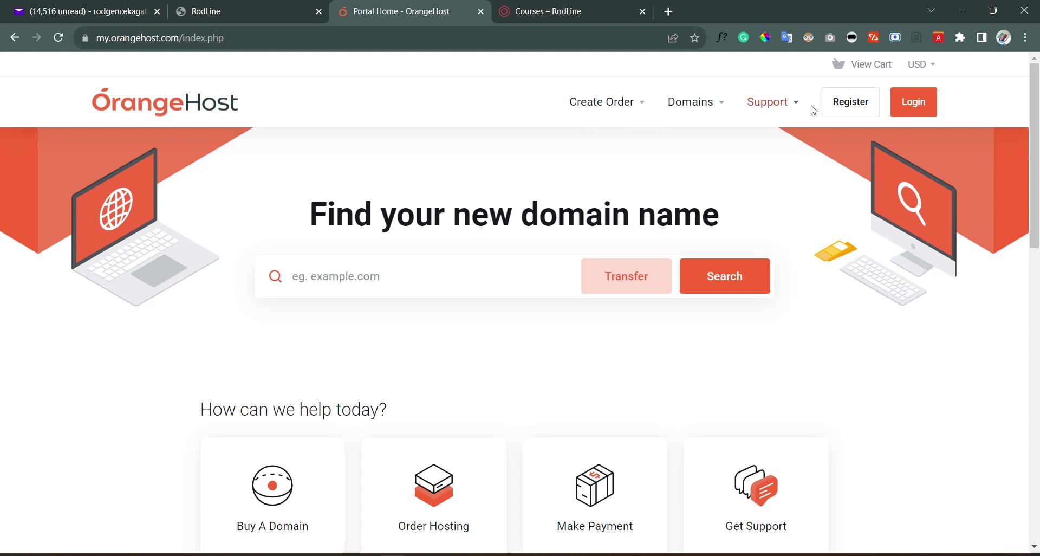
{"action": "left_click", "coordinate": [903, 101]}
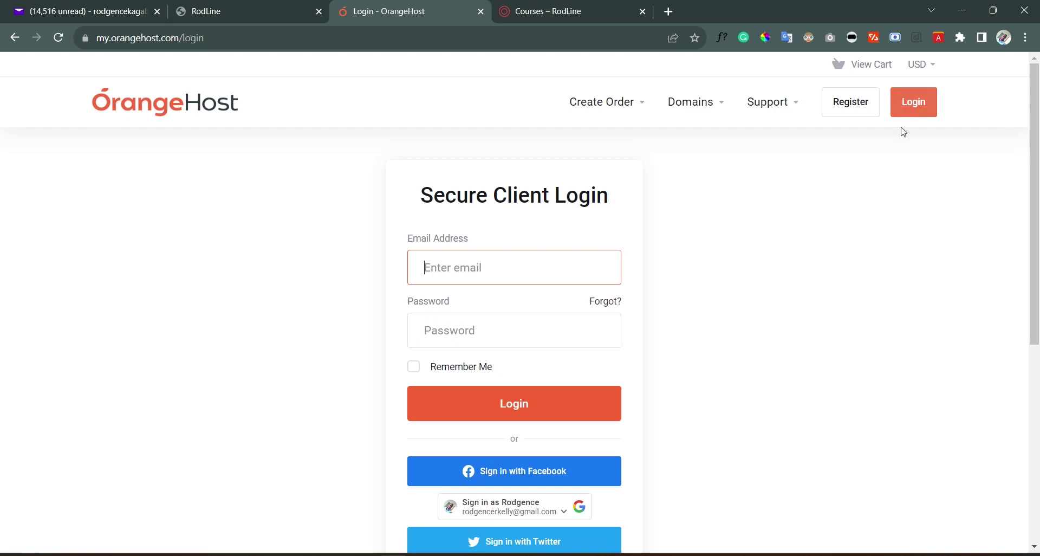
{"action": "left_click", "coordinate": [498, 504]}
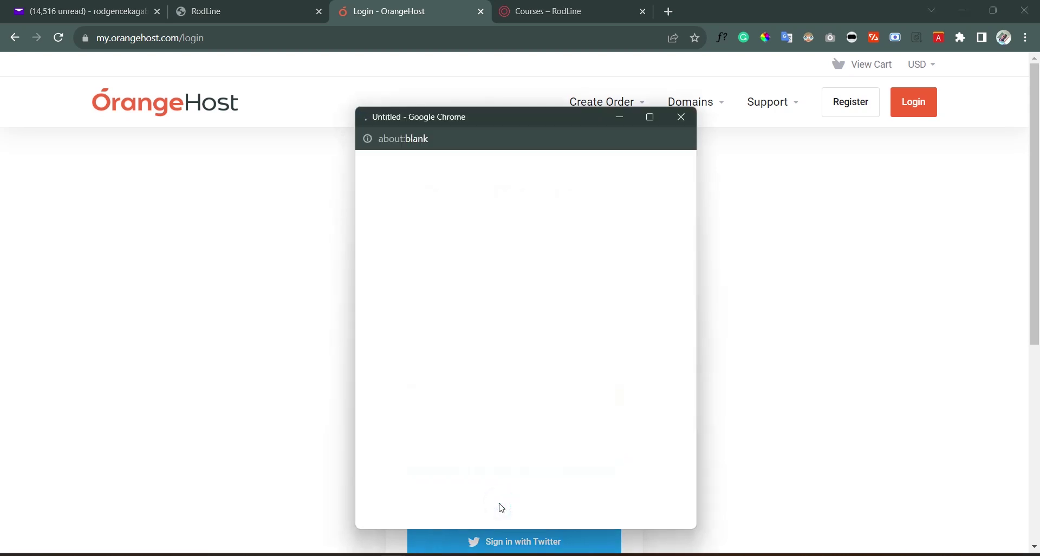
{"action": "left_click", "coordinate": [499, 279]}
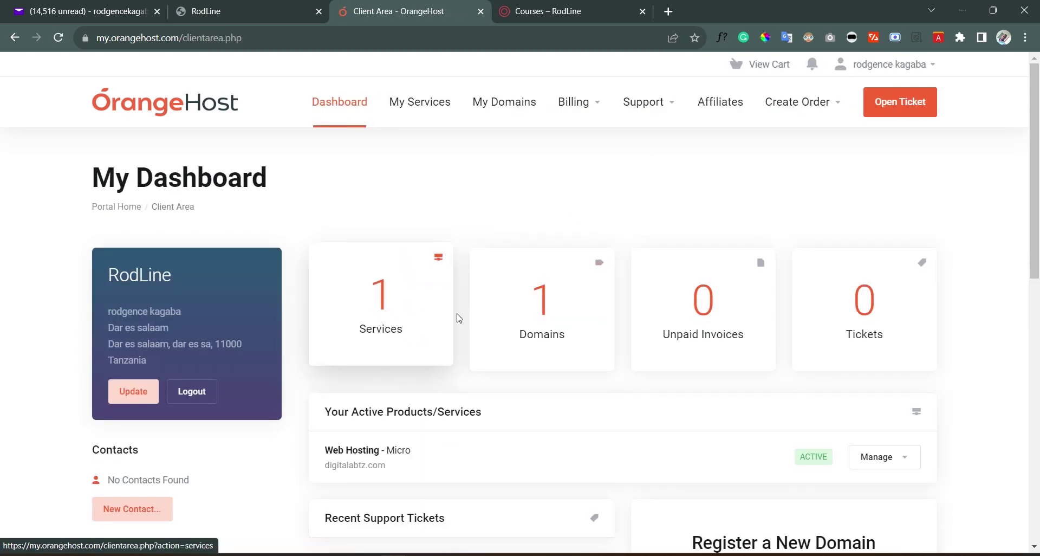
View the details of the Web Hosting - Micro service and log in to its cPanel.
{"action": "left_click", "coordinate": [434, 326]}
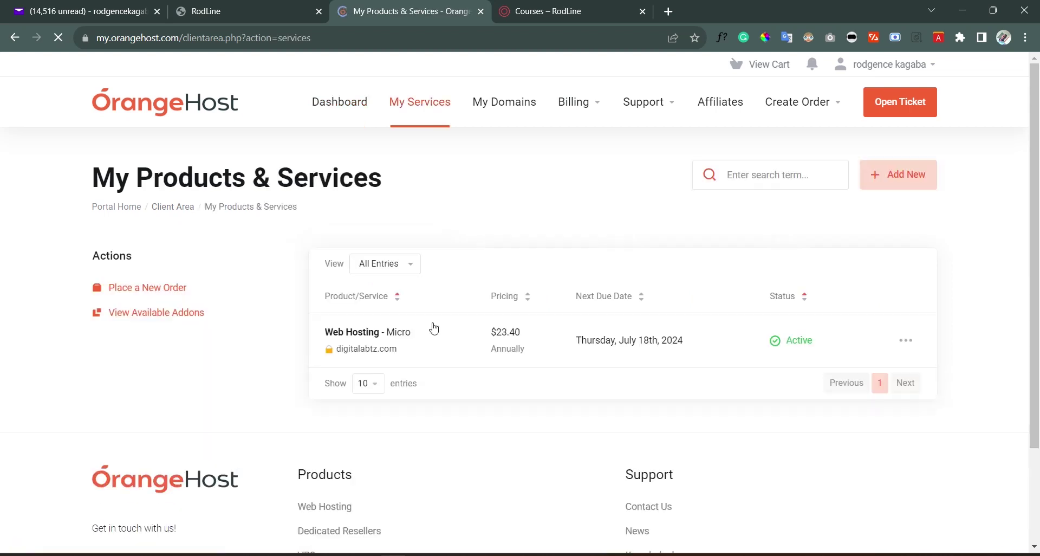
{"action": "left_click", "coordinate": [905, 340]}
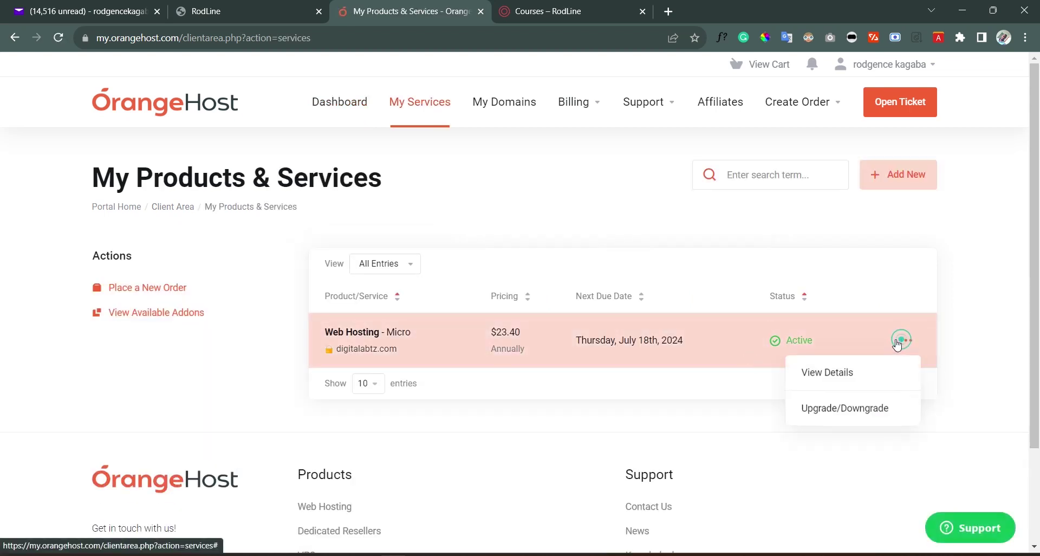
{"action": "left_click", "coordinate": [864, 368]}
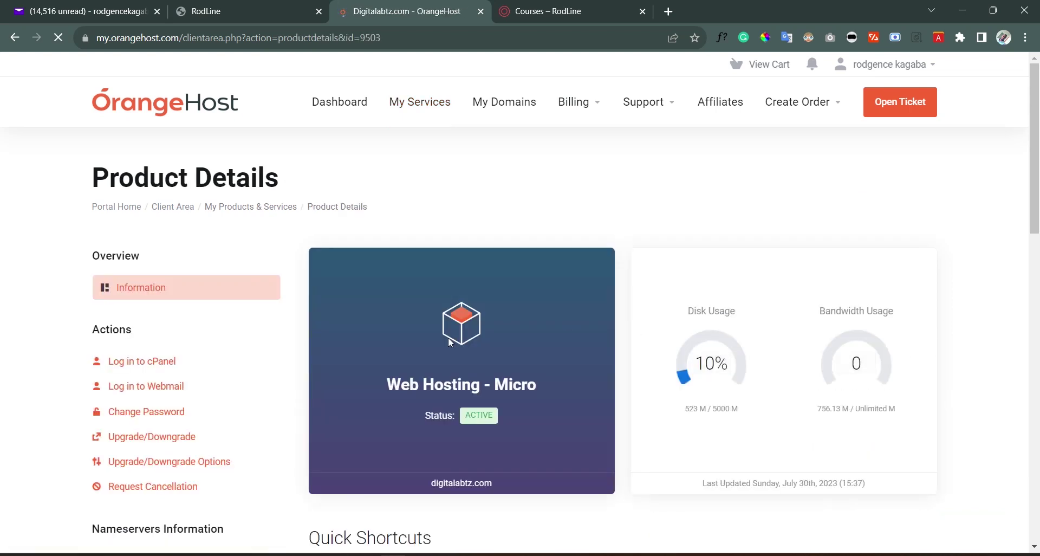
{"action": "scroll", "coordinate": [575, 347], "scroll_direction": "down", "scroll_amount": 1}
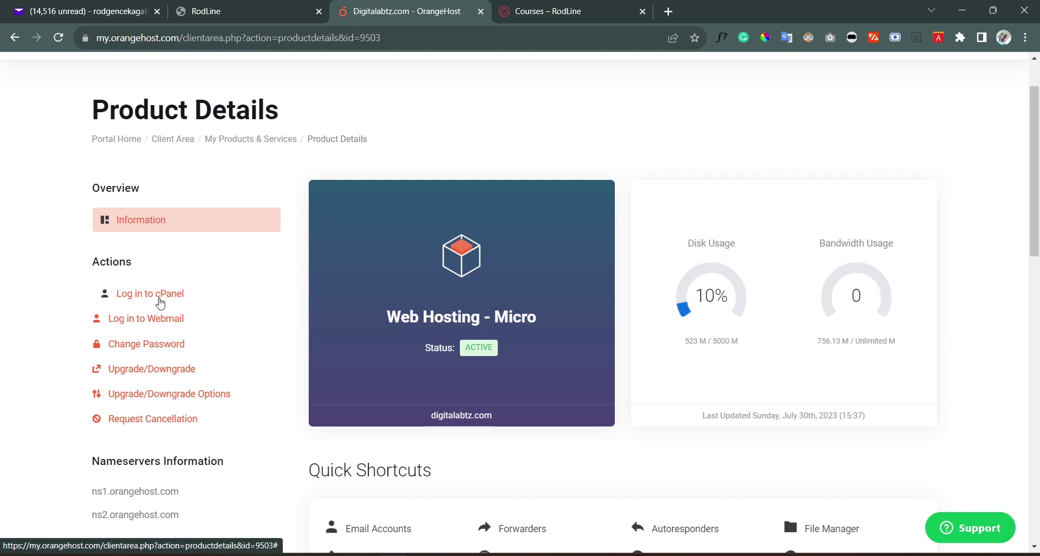
{"action": "left_click", "coordinate": [160, 302]}
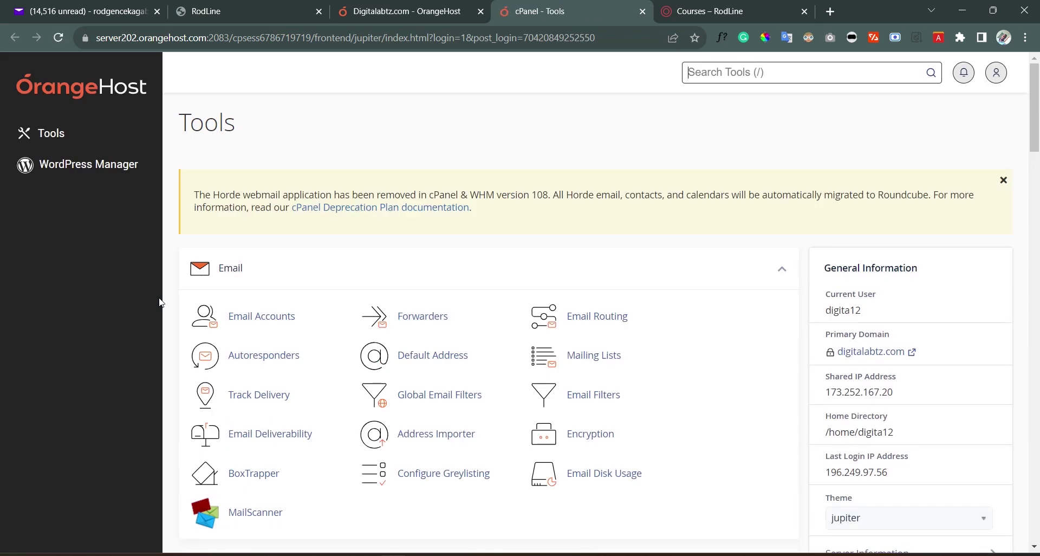
Look through the cPanel tools and open File Manager.
{"action": "scroll", "coordinate": [597, 168], "scroll_direction": "down", "scroll_amount": 5}
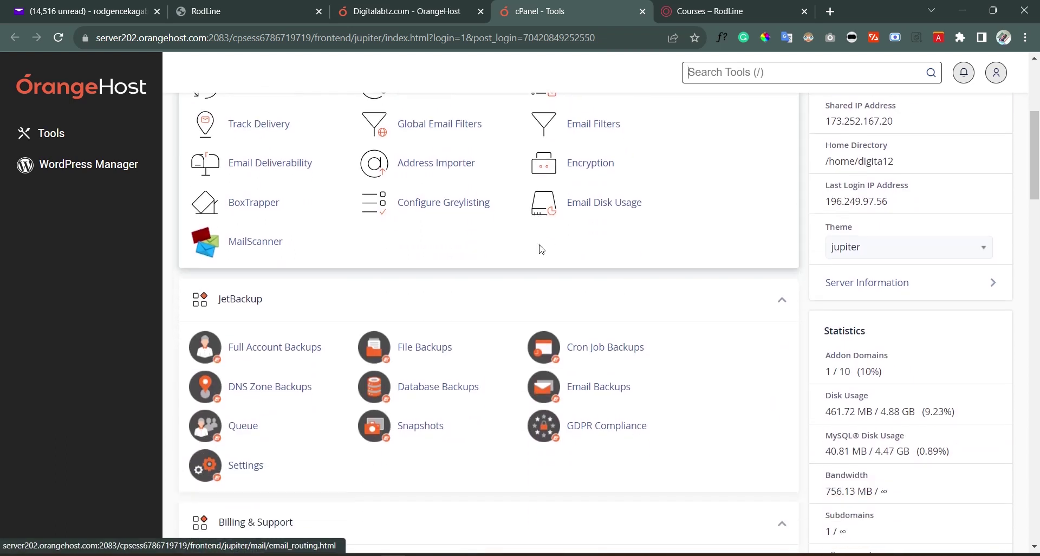
{"action": "scroll", "coordinate": [541, 250], "scroll_direction": "up", "scroll_amount": 3}
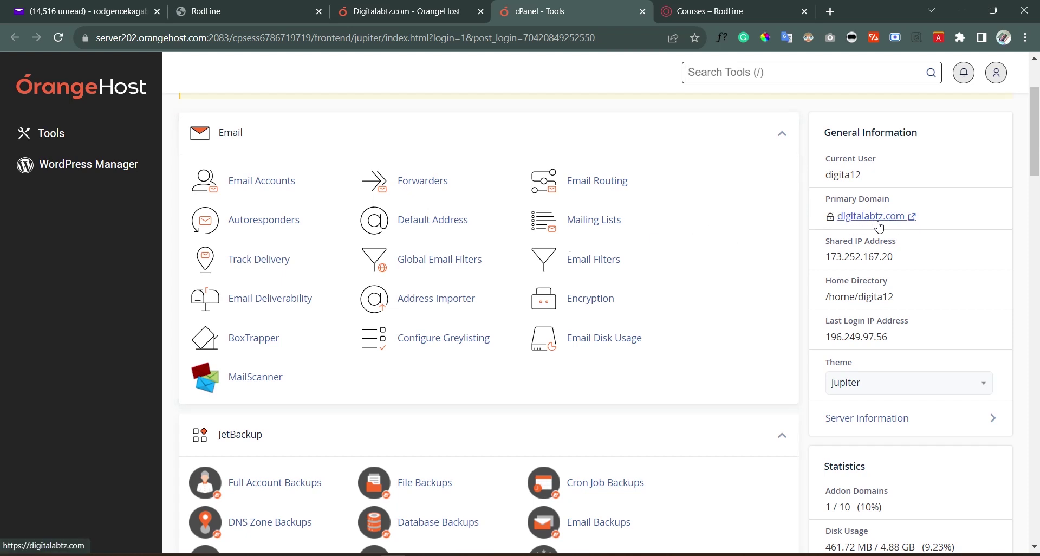
{"action": "scroll", "coordinate": [461, 255], "scroll_direction": "down", "scroll_amount": 3}
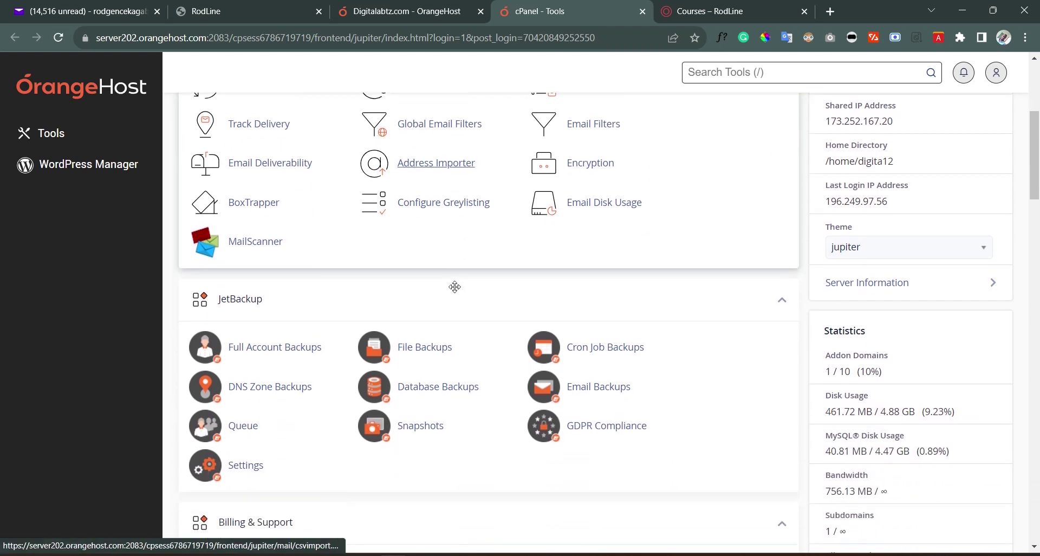
{"action": "key", "text": "/"}
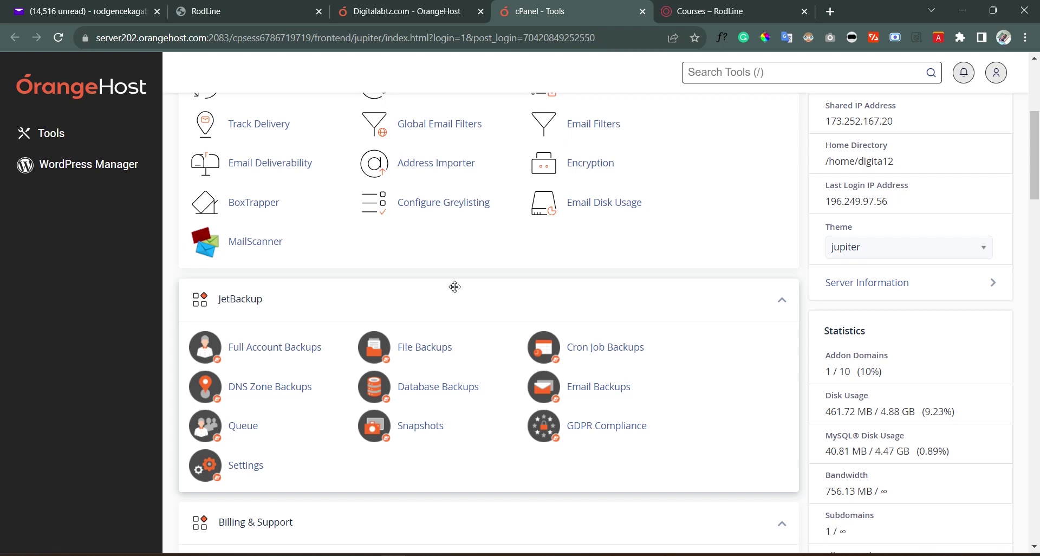
{"action": "scroll", "coordinate": [500, 256], "scroll_direction": "down", "scroll_amount": 1}
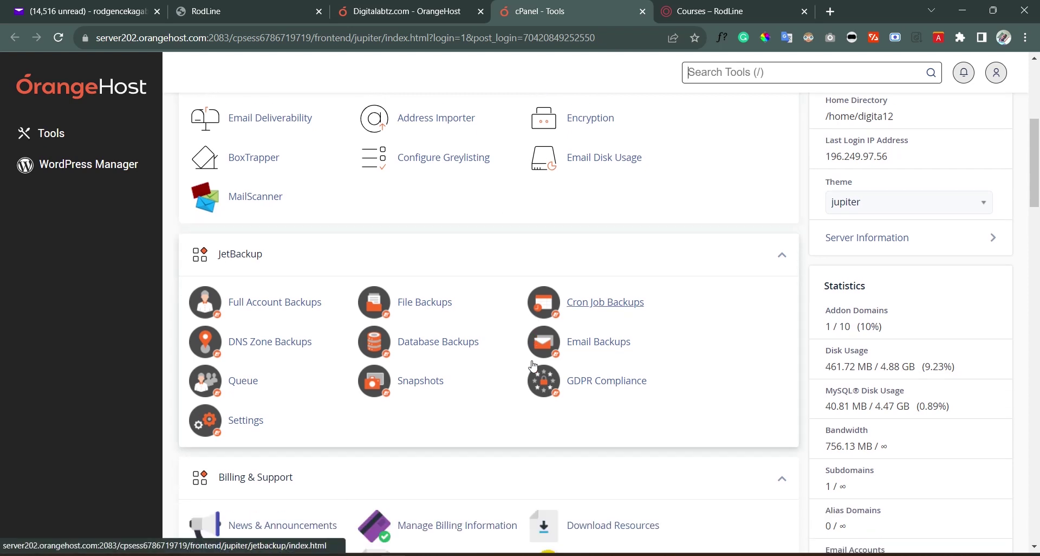
{"action": "scroll", "coordinate": [533, 366], "scroll_direction": "down", "scroll_amount": 3}
{"action": "scroll", "coordinate": [344, 274], "scroll_direction": "up", "scroll_amount": 3}
{"action": "scroll", "coordinate": [305, 279], "scroll_direction": "down", "scroll_amount": 5}
{"action": "scroll", "coordinate": [314, 293], "scroll_direction": "down", "scroll_amount": 4}
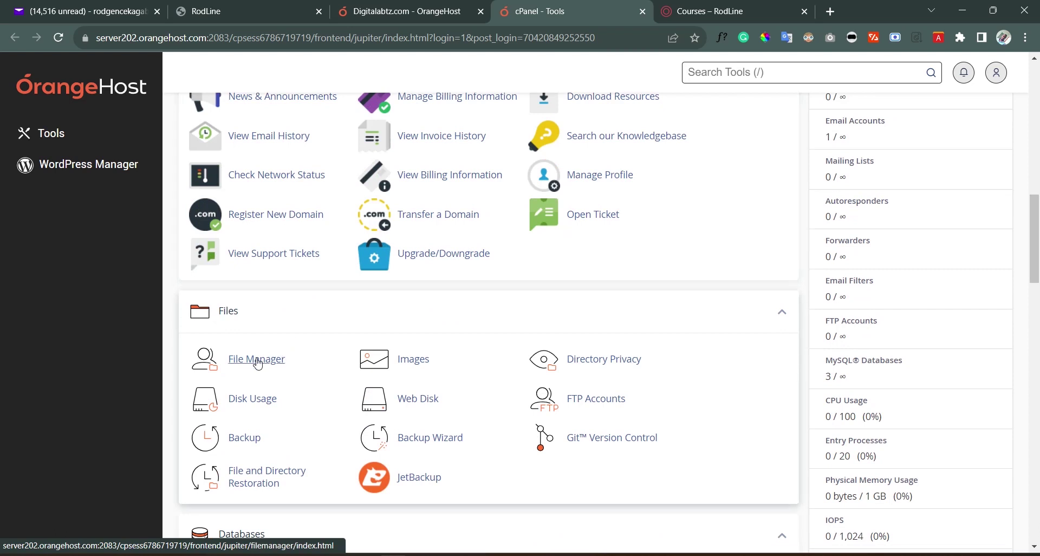
{"action": "left_click", "coordinate": [258, 362]}
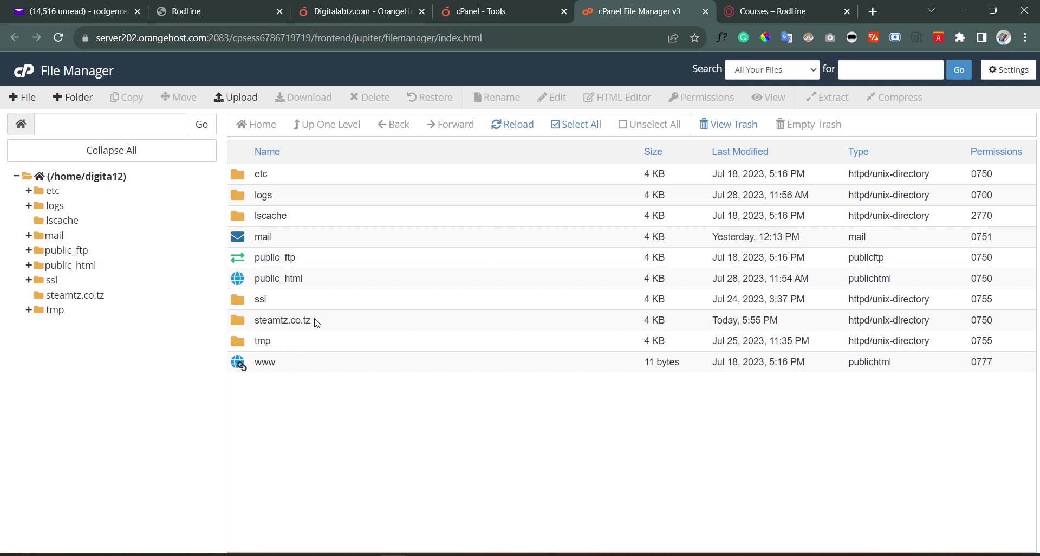
Inspect the public_html folder and open the steamtz.co.tz domain folder.
{"action": "double_click", "coordinate": [375, 278]}
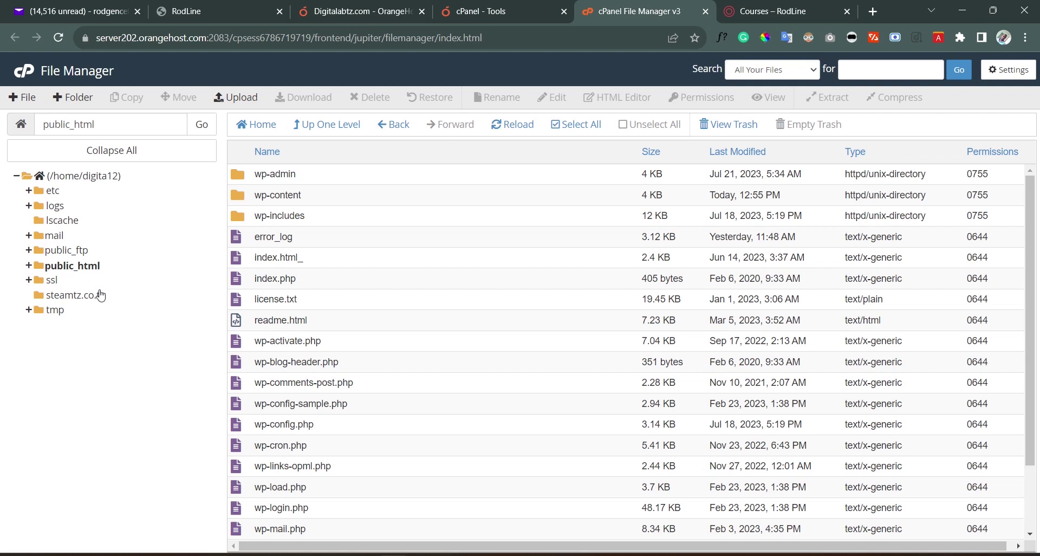
{"action": "left_click", "coordinate": [101, 294]}
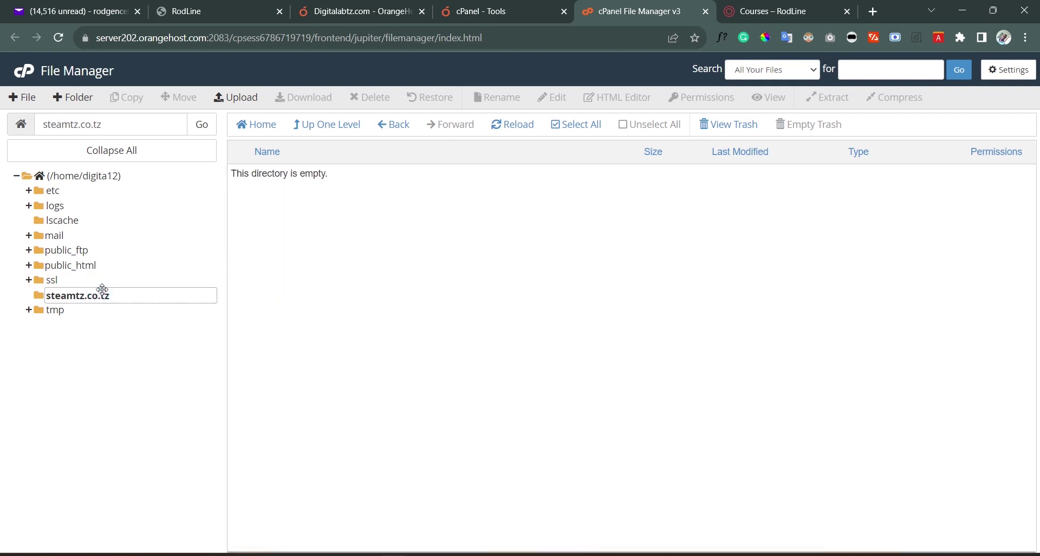
{"action": "left_click", "coordinate": [391, 216]}
Load steamtz.co.tz in a new browser tab to check what the live domain serves.
{"action": "left_click", "coordinate": [871, 16]}
{"action": "left_click", "coordinate": [375, 39]}
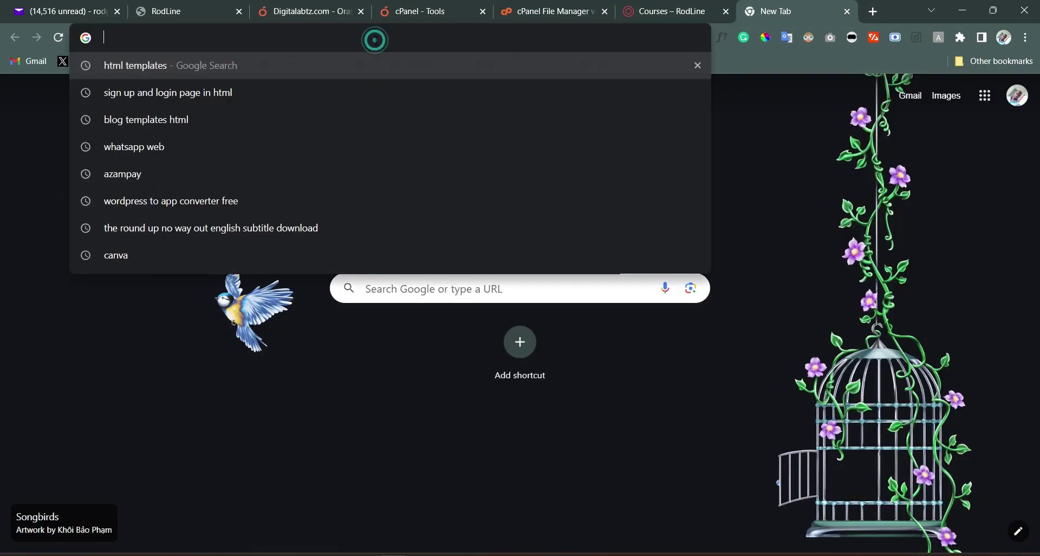
{"action": "type", "text": "ste"}
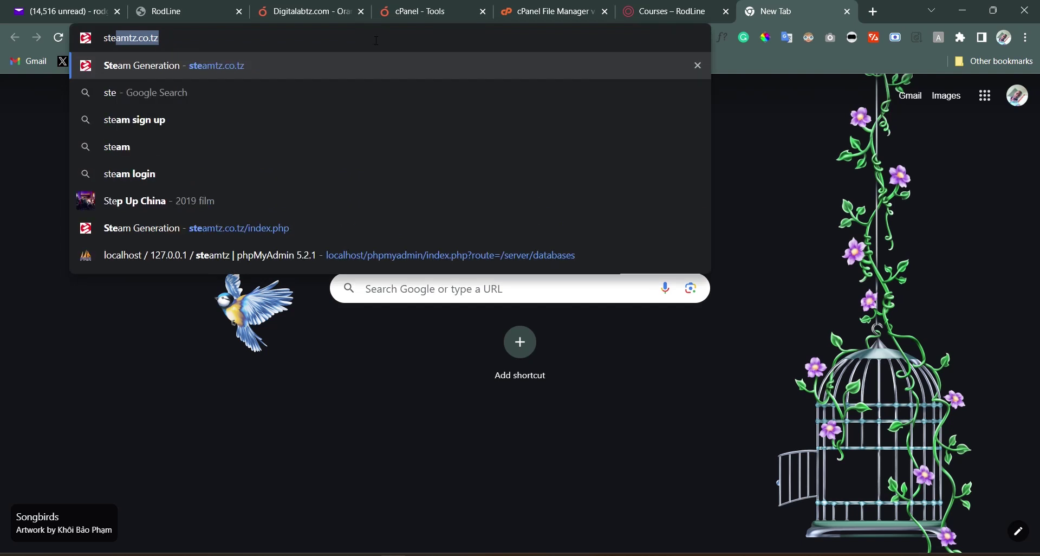
{"action": "key", "text": "Return"}
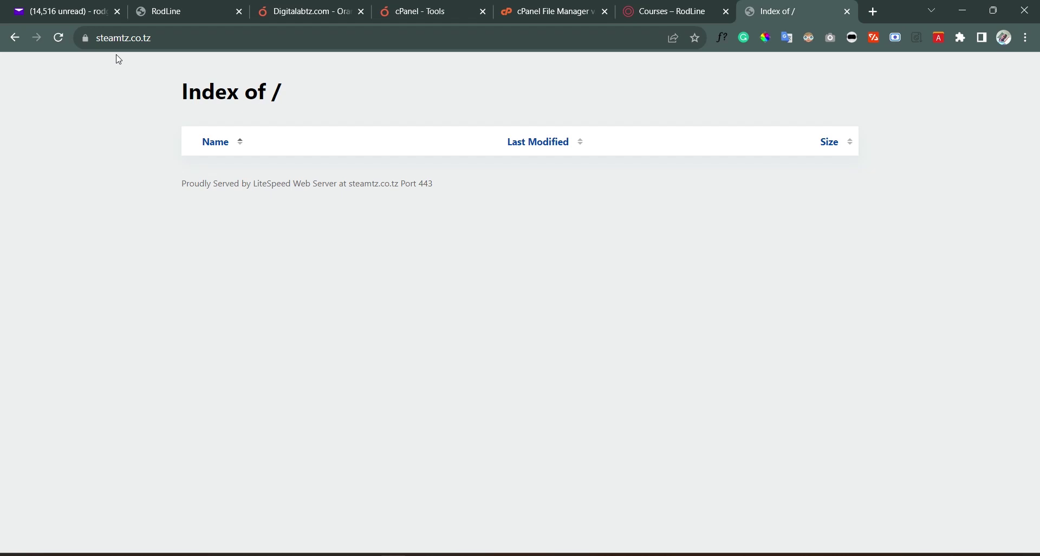
Compare the local RodLine site with the live steamtz.co.tz page, and return to the steamtz.co.tz folder in File Manager.
{"action": "left_click", "coordinate": [162, 10]}
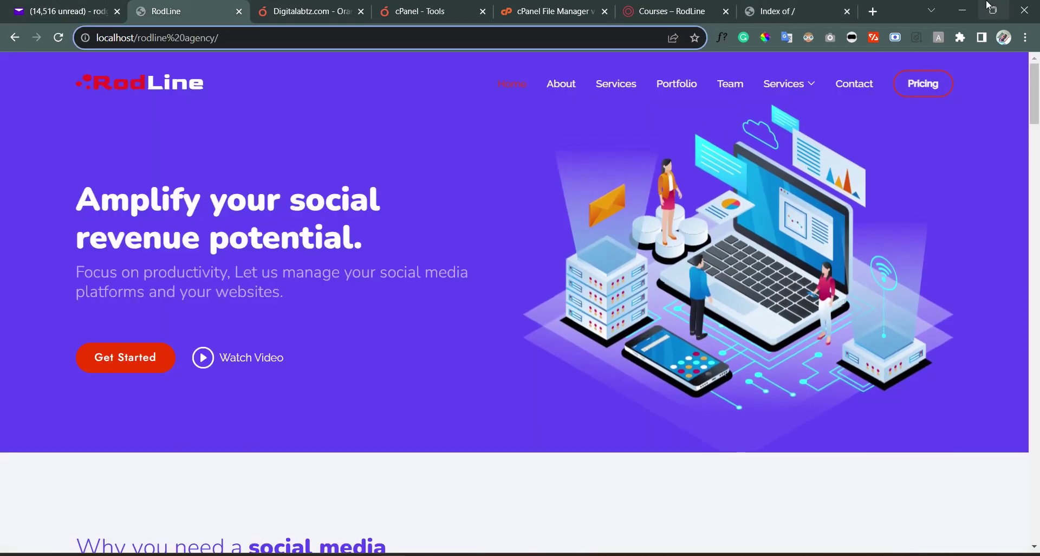
{"action": "key", "text": "ctrl+9"}
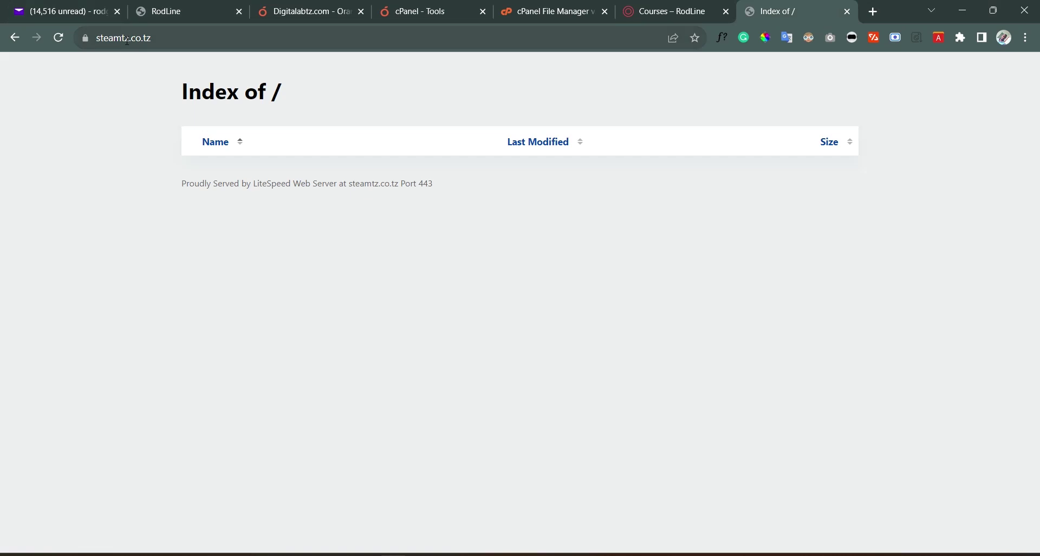
{"action": "left_click", "coordinate": [183, 18]}
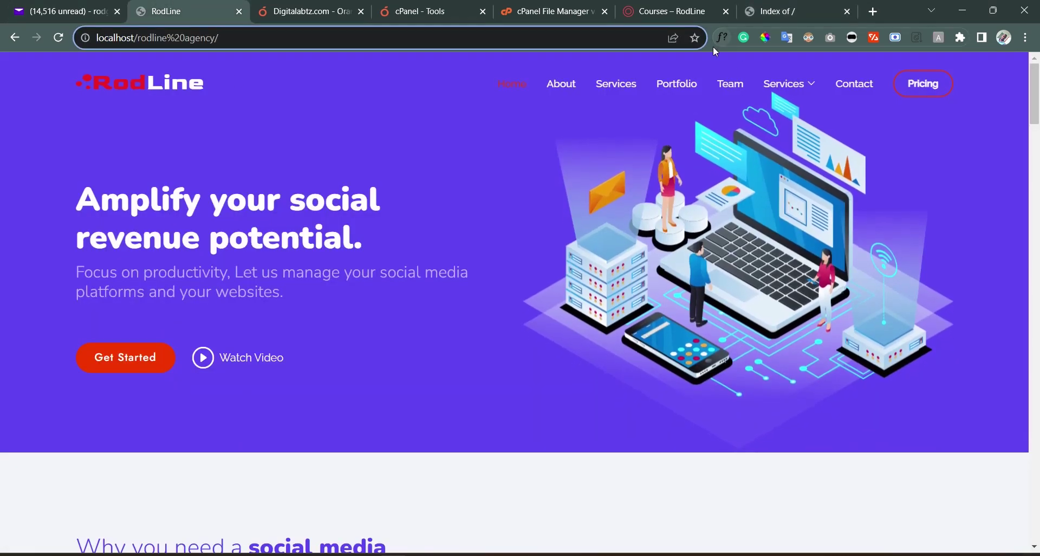
{"action": "left_click", "coordinate": [662, 5]}
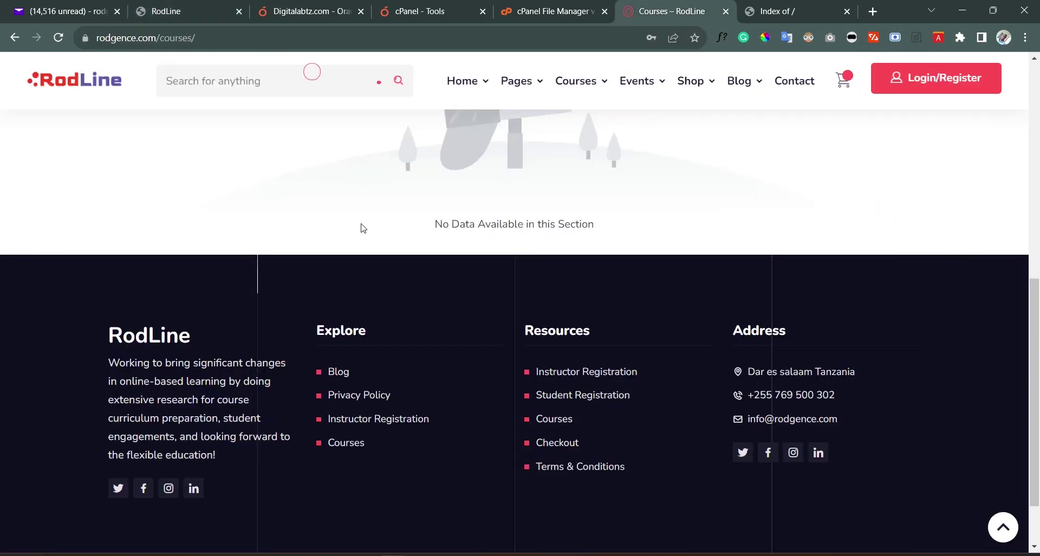
{"action": "left_click", "coordinate": [585, 11]}
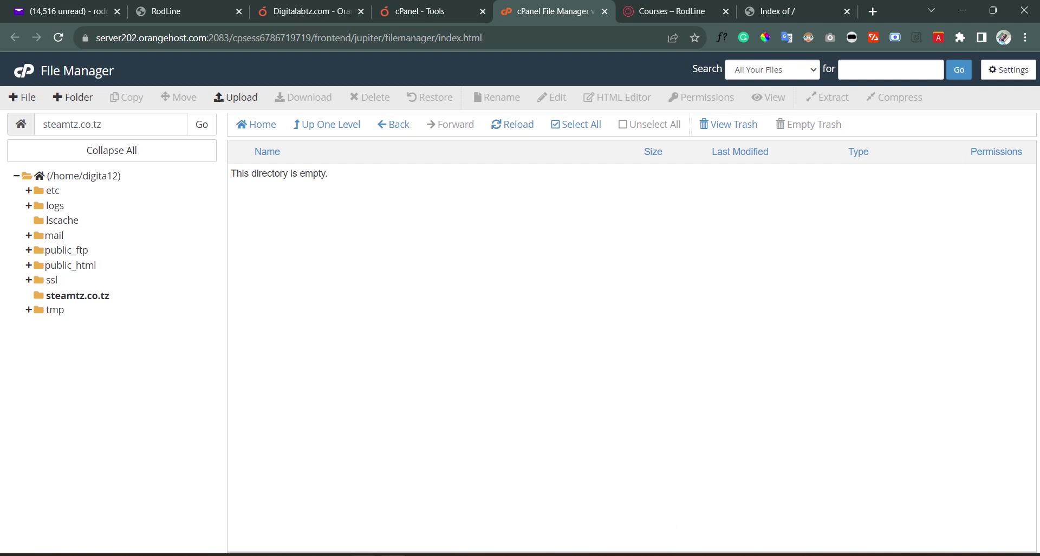
{"action": "left_click", "coordinate": [355, 487]}
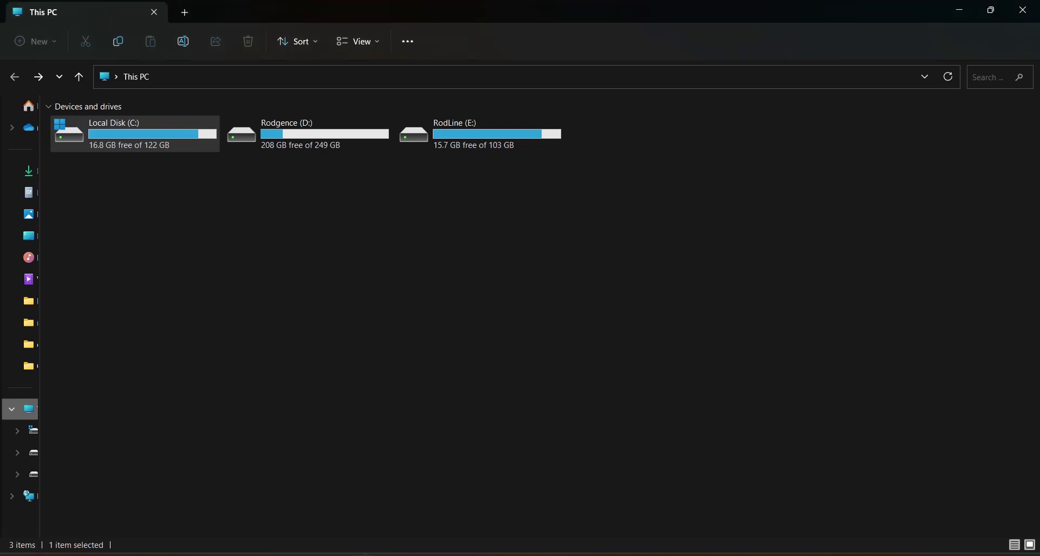
{"action": "key", "text": "alt+Tab"}
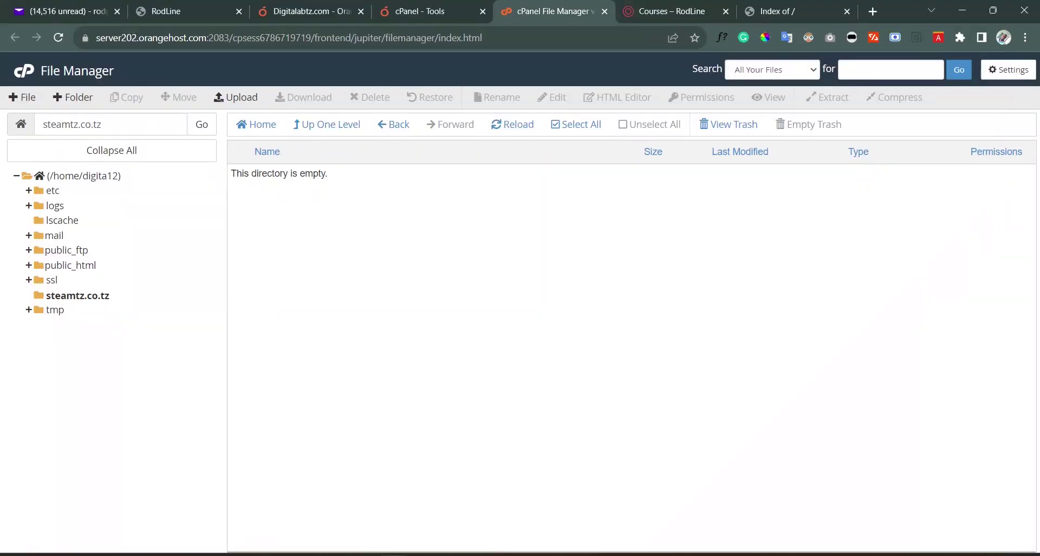
Open the home page of the live rodgence.com site and look through its sections down to Top Categories.
{"action": "left_click", "coordinate": [645, 7]}
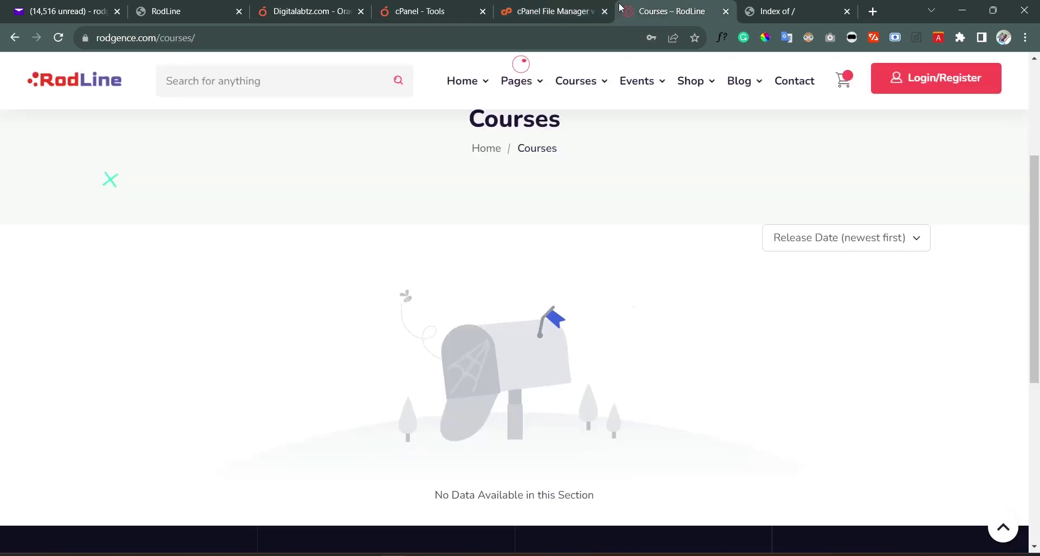
{"action": "left_click", "coordinate": [76, 90]}
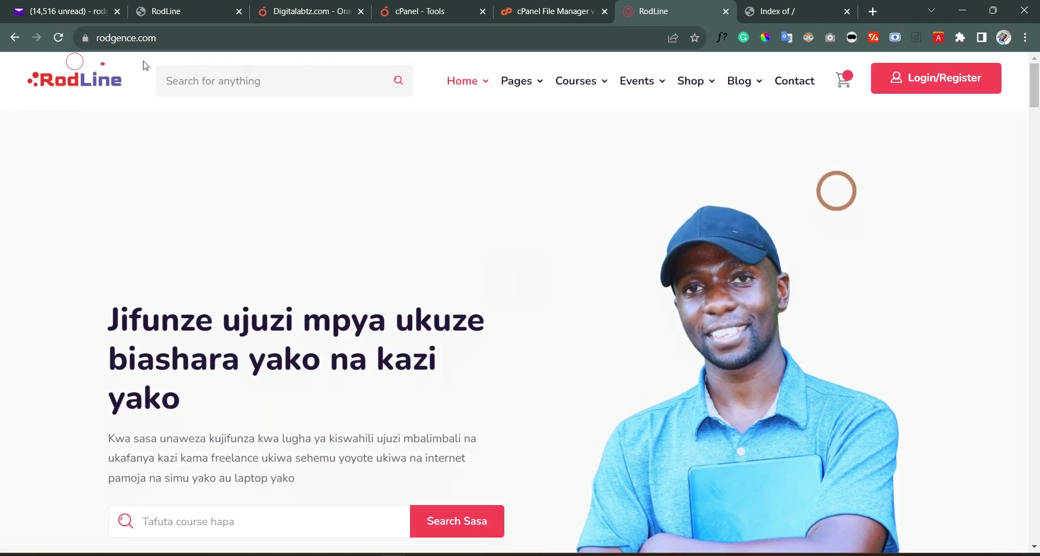
{"action": "scroll", "coordinate": [357, 254], "scroll_direction": "down", "scroll_amount": 1}
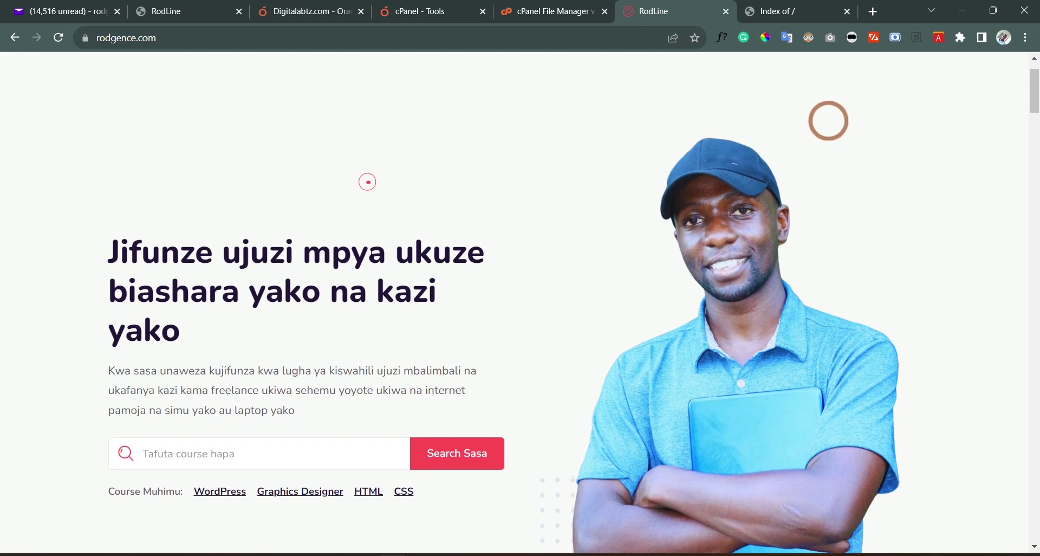
{"action": "scroll", "coordinate": [371, 252], "scroll_direction": "down", "scroll_amount": 2}
{"action": "scroll", "coordinate": [360, 325], "scroll_direction": "up", "scroll_amount": 2}
{"action": "scroll", "coordinate": [360, 327], "scroll_direction": "down", "scroll_amount": 5}
{"action": "scroll", "coordinate": [362, 324], "scroll_direction": "up", "scroll_amount": 3}
{"action": "scroll", "coordinate": [361, 325], "scroll_direction": "down", "scroll_amount": 7}
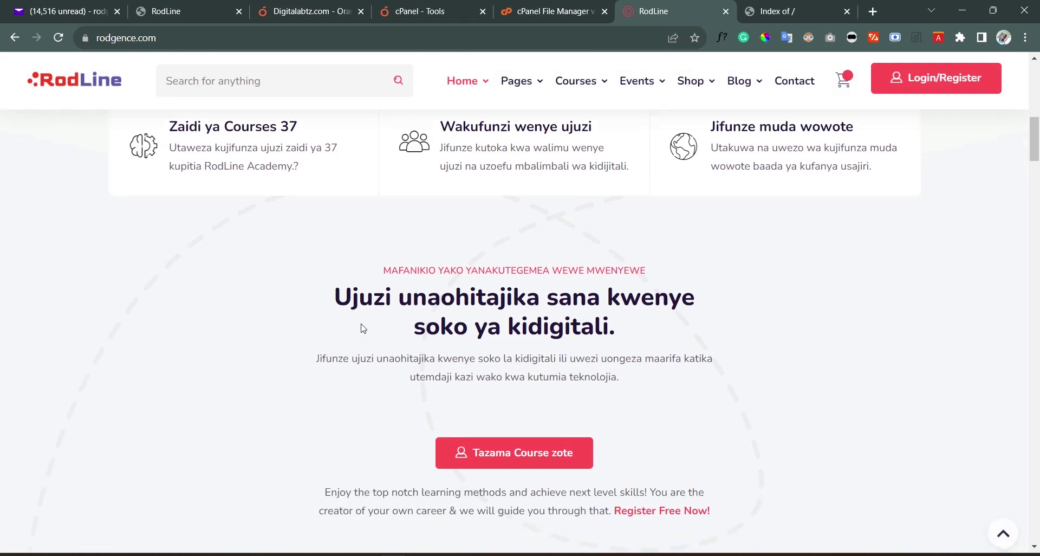
{"action": "scroll", "coordinate": [362, 327], "scroll_direction": "down", "scroll_amount": 5}
{"action": "scroll", "coordinate": [363, 328], "scroll_direction": "down", "scroll_amount": 9}
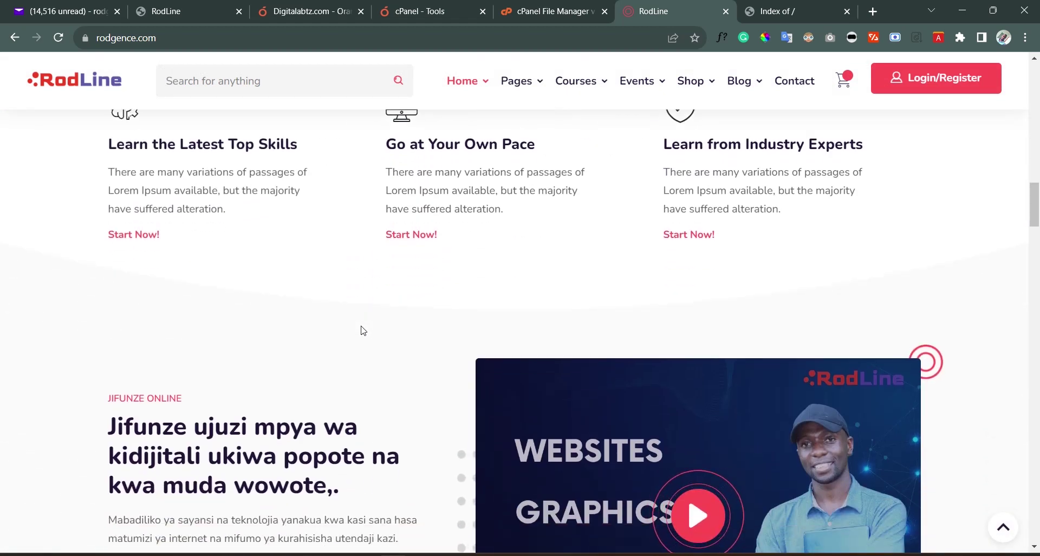
{"action": "scroll", "coordinate": [362, 327], "scroll_direction": "down", "scroll_amount": 3}
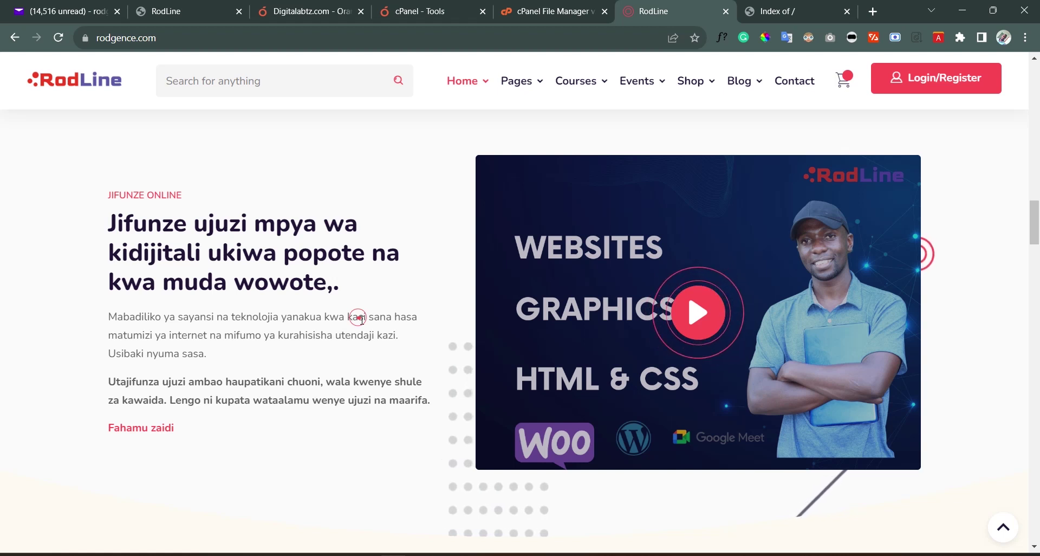
{"action": "scroll", "coordinate": [362, 320], "scroll_direction": "down", "scroll_amount": 4}
{"action": "scroll", "coordinate": [361, 325], "scroll_direction": "down", "scroll_amount": 6}
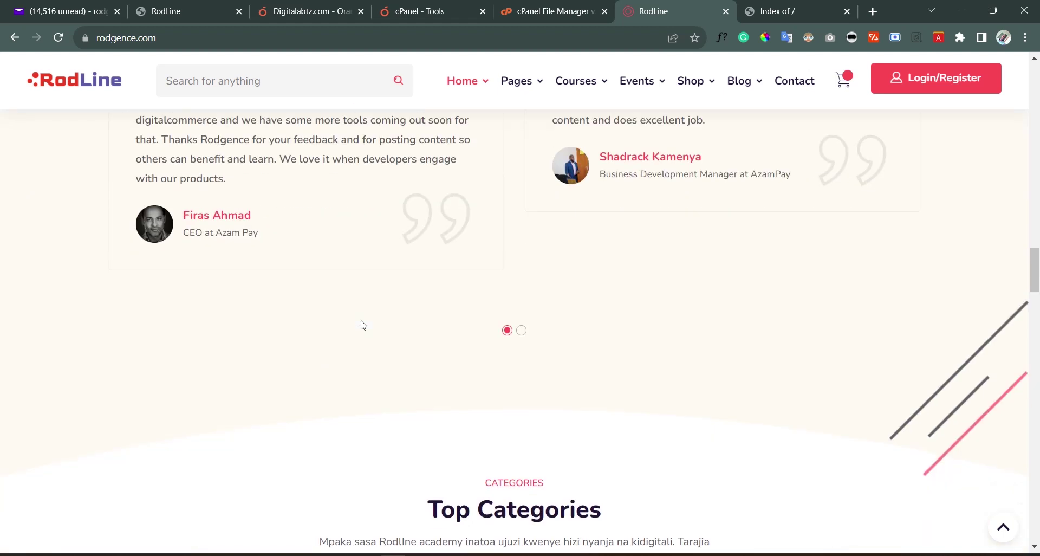
{"action": "scroll", "coordinate": [363, 325], "scroll_direction": "down", "scroll_amount": 5}
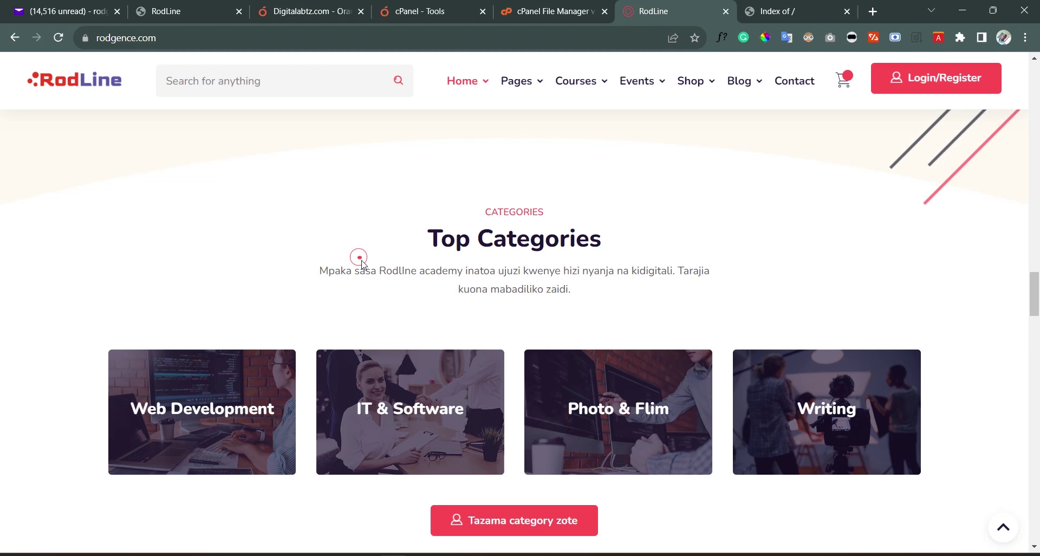
Review the locally hosted RodLine agency site from its opening banner down to the Our Services section.
{"action": "left_click", "coordinate": [380, 550]}
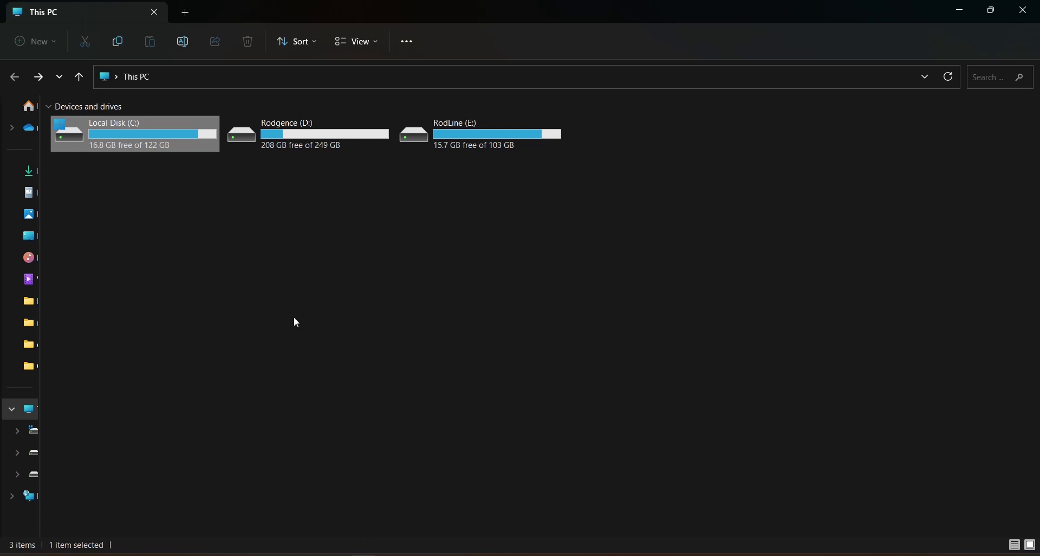
{"action": "key", "text": "alt+Tab"}
{"action": "left_click", "coordinate": [155, 11]}
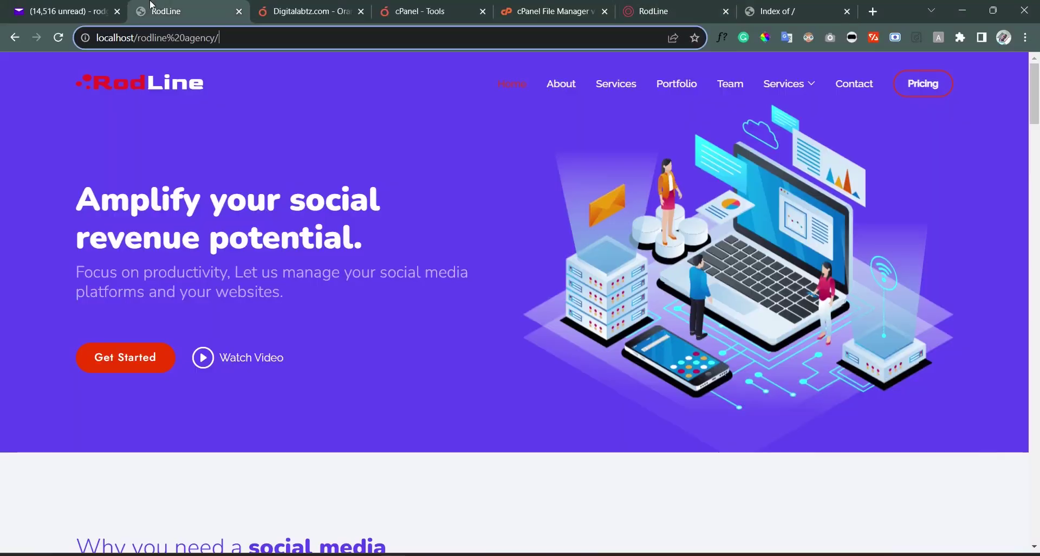
{"action": "scroll", "coordinate": [496, 245], "scroll_direction": "down", "scroll_amount": 15}
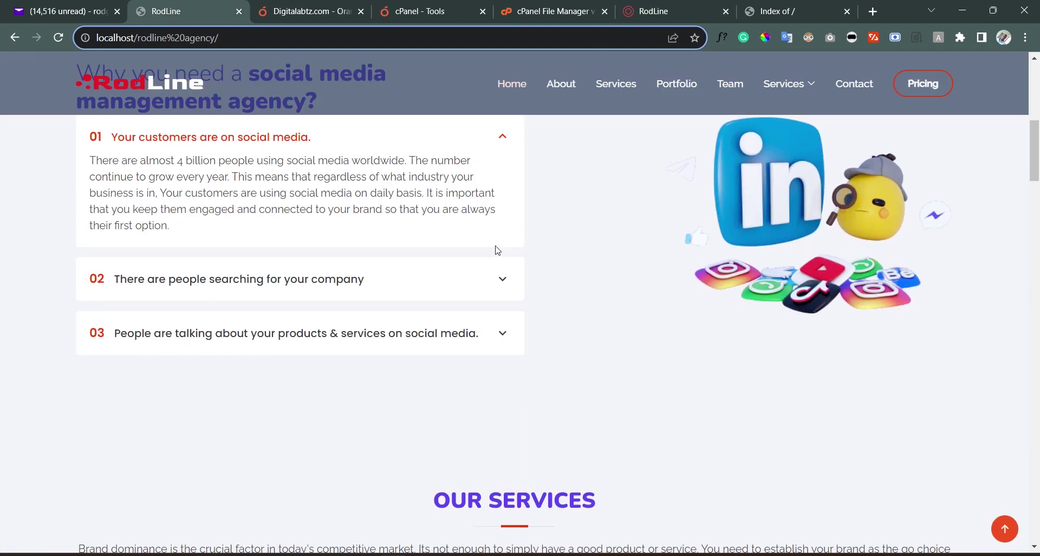
{"action": "left_click", "coordinate": [678, 86]}
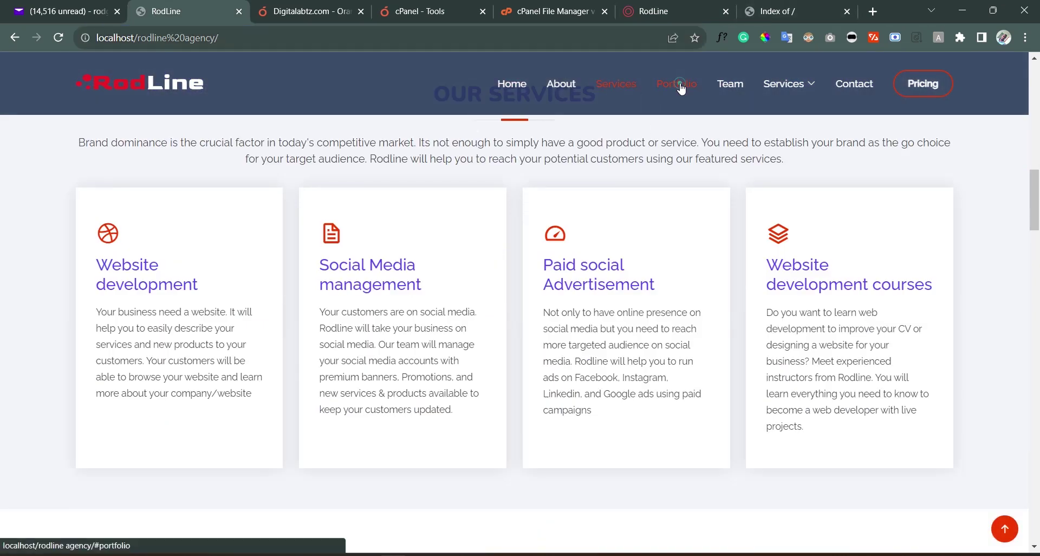
{"action": "scroll", "coordinate": [373, 529], "scroll_direction": "up", "scroll_amount": 5}
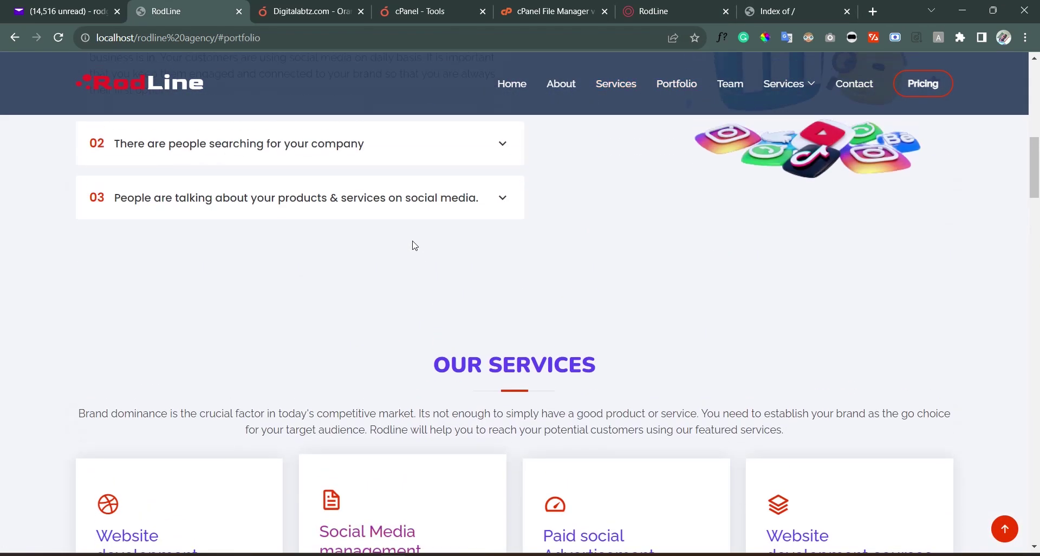
Switch to File Explorer and open the htdocs folder inside xampp on Local Disk (C:).
{"action": "key", "text": "alt+Tab"}
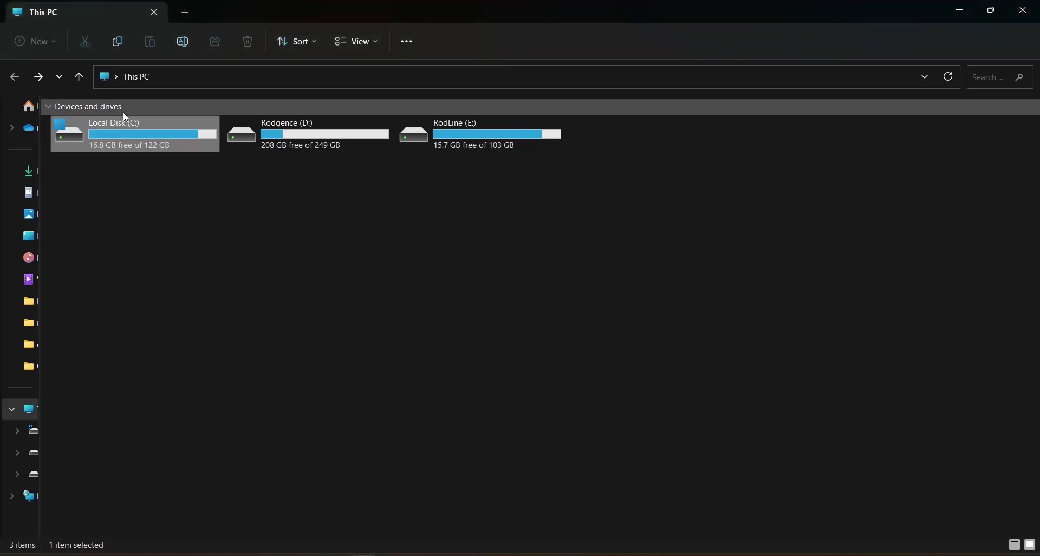
{"action": "double_click", "coordinate": [131, 132]}
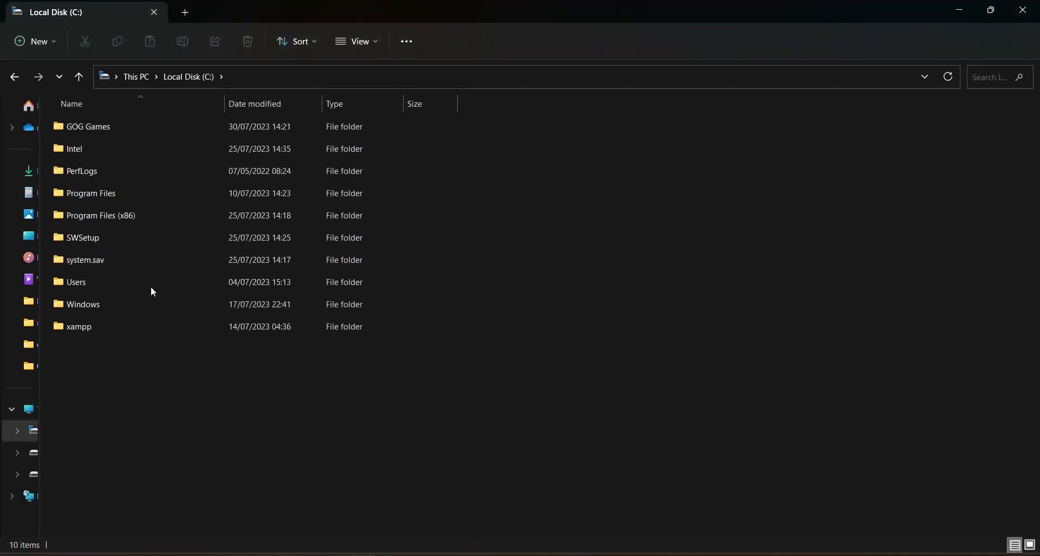
{"action": "double_click", "coordinate": [159, 336]}
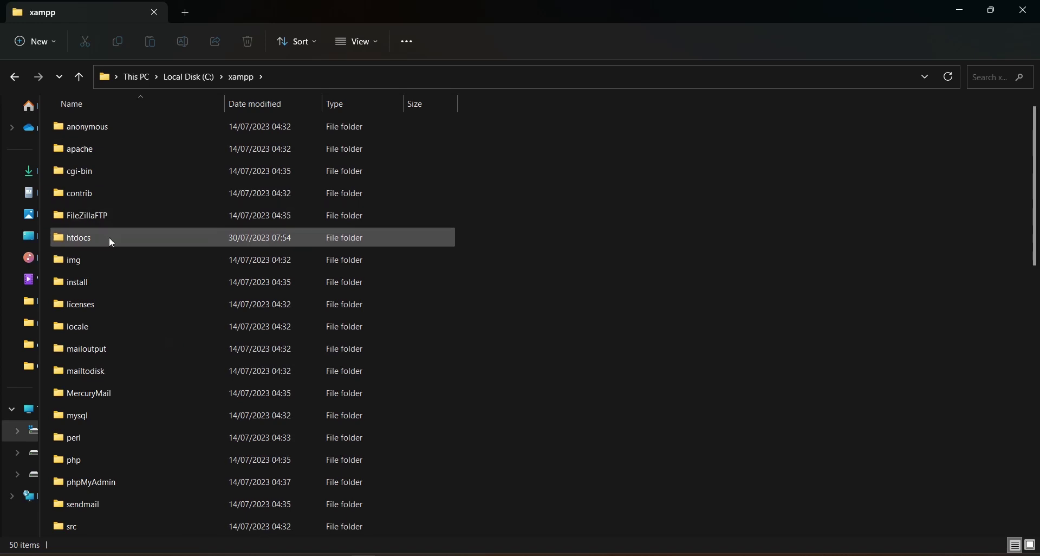
{"action": "double_click", "coordinate": [112, 241]}
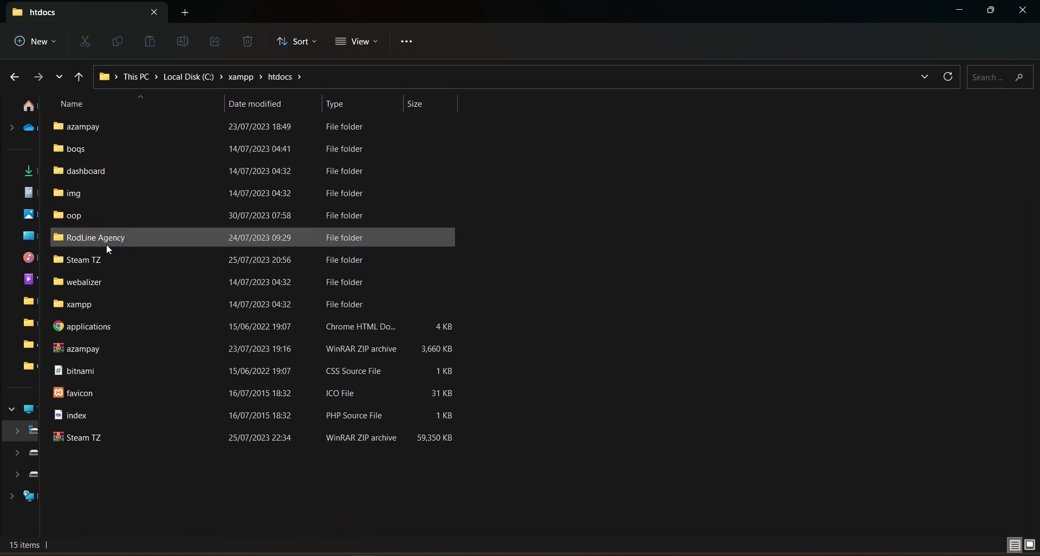
Compress the RodLine Agency folder into a ZIP archive in htdocs, keeping the folder's name.
{"action": "left_click", "coordinate": [108, 247]}
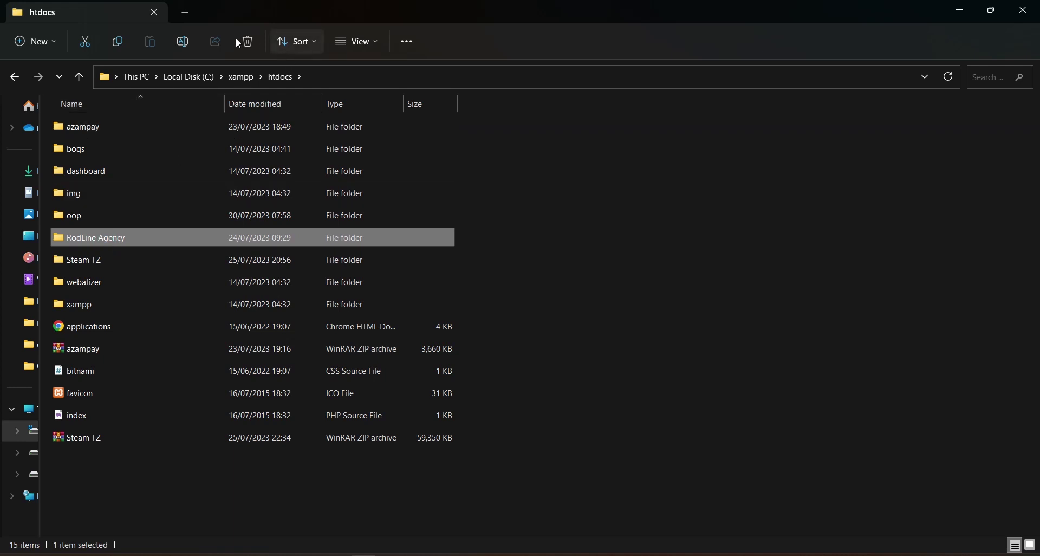
{"action": "right_click", "coordinate": [176, 242]}
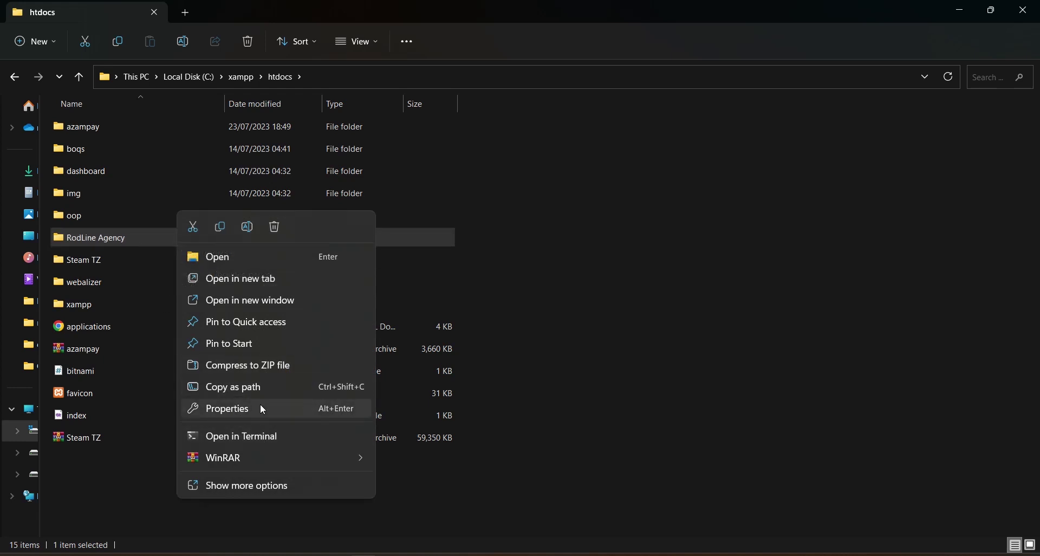
{"action": "left_click", "coordinate": [254, 366]}
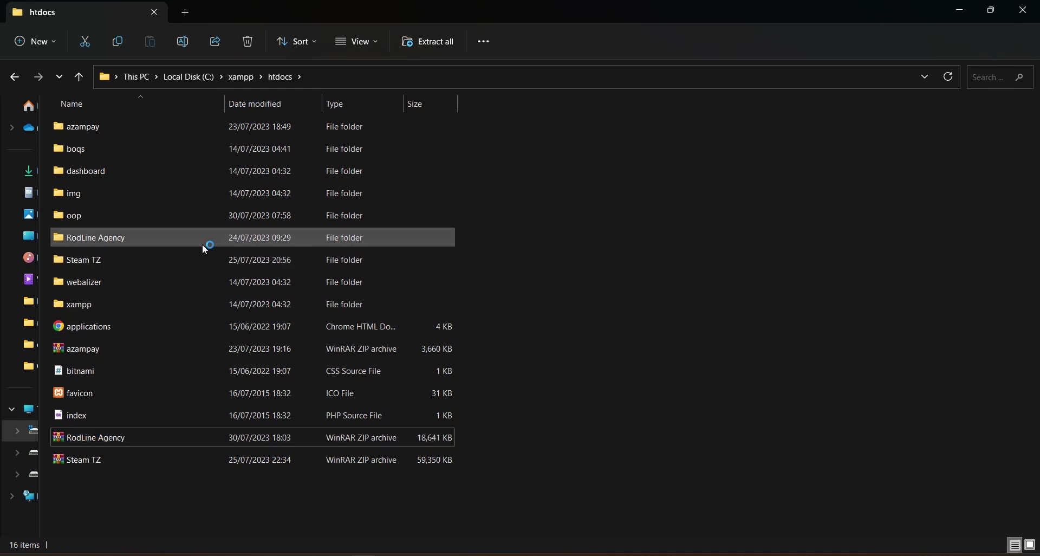
{"action": "right_click", "coordinate": [203, 253]}
{"action": "left_click", "coordinate": [239, 433]}
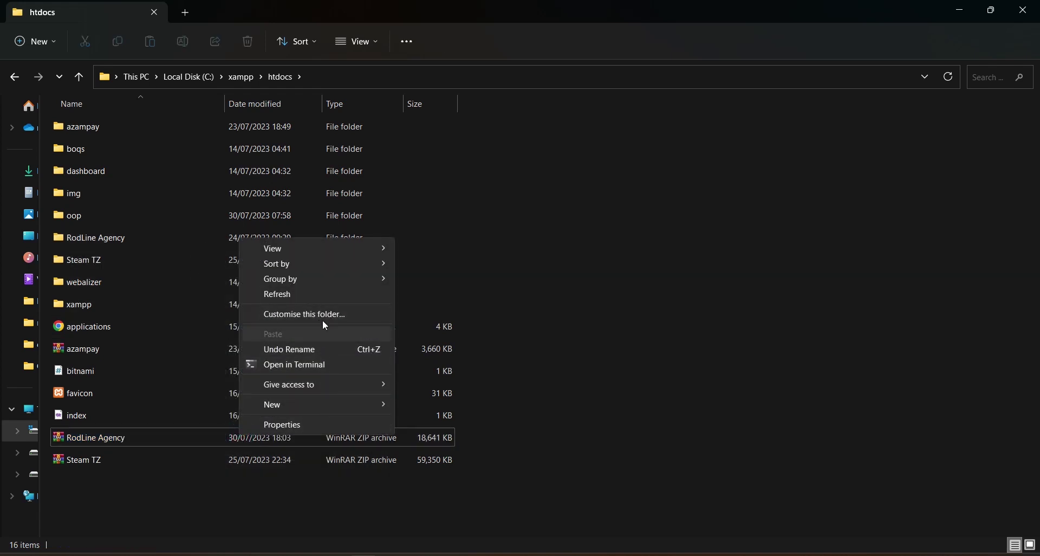
{"action": "left_click", "coordinate": [131, 242]}
{"action": "right_click", "coordinate": [132, 241]}
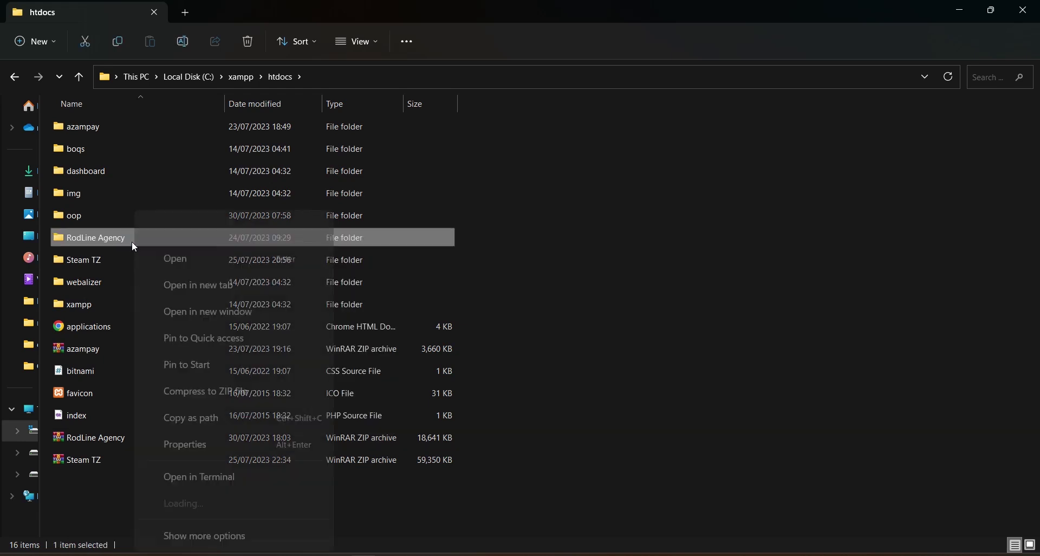
{"action": "left_click", "coordinate": [192, 485]}
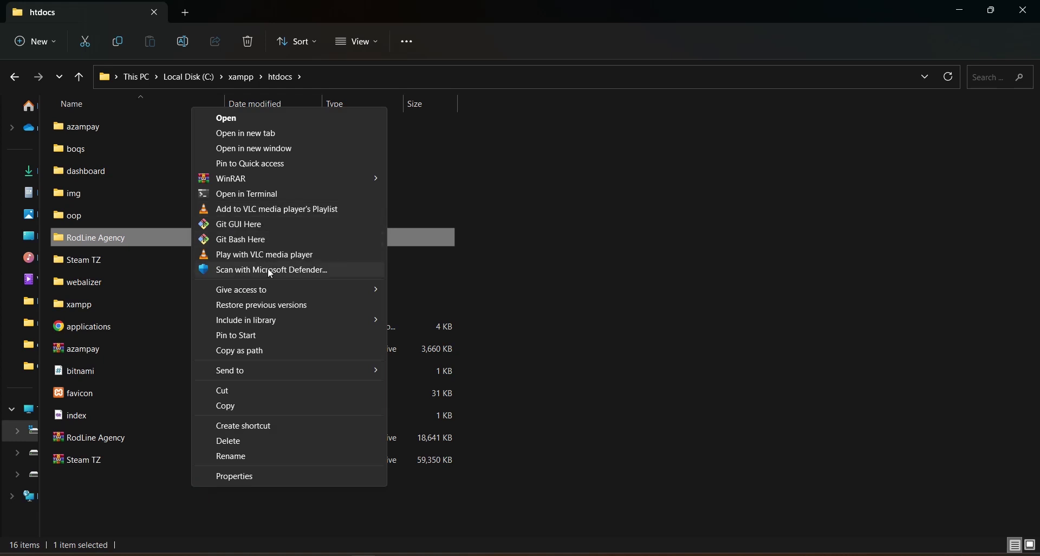
{"action": "mouse_move", "coordinate": [293, 370]}
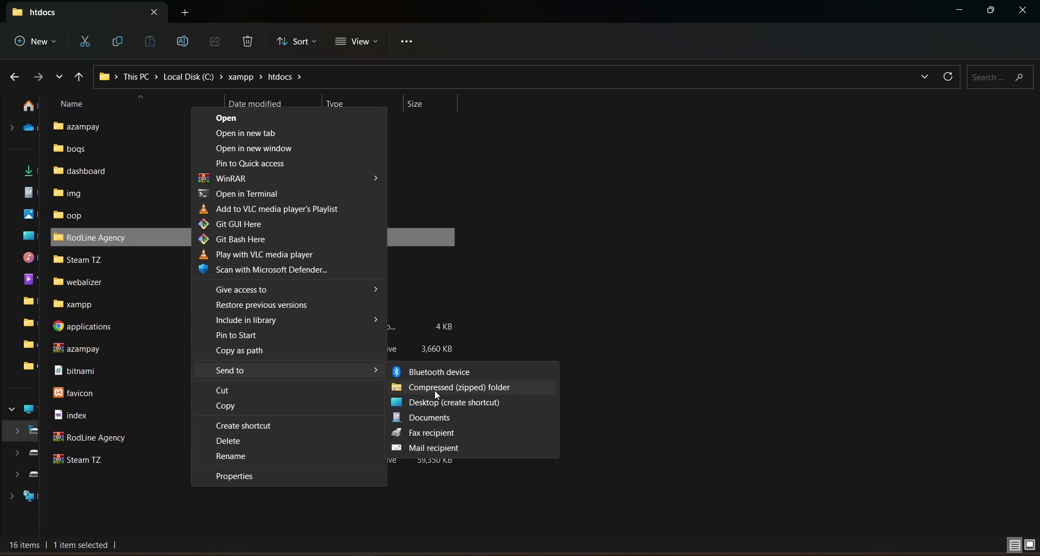
{"action": "left_click", "coordinate": [636, 137]}
{"action": "left_click", "coordinate": [639, 142]}
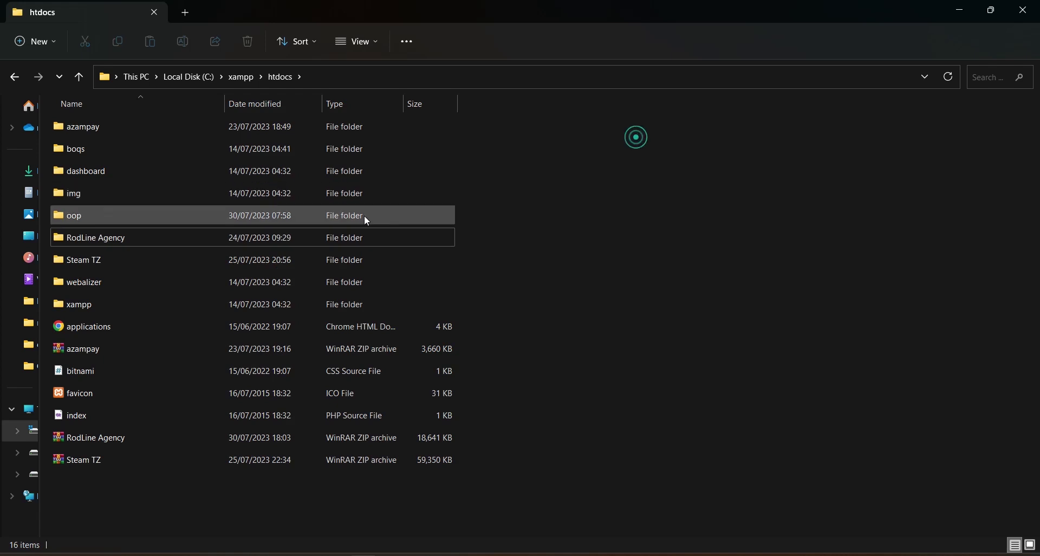
{"action": "right_click", "coordinate": [335, 246]}
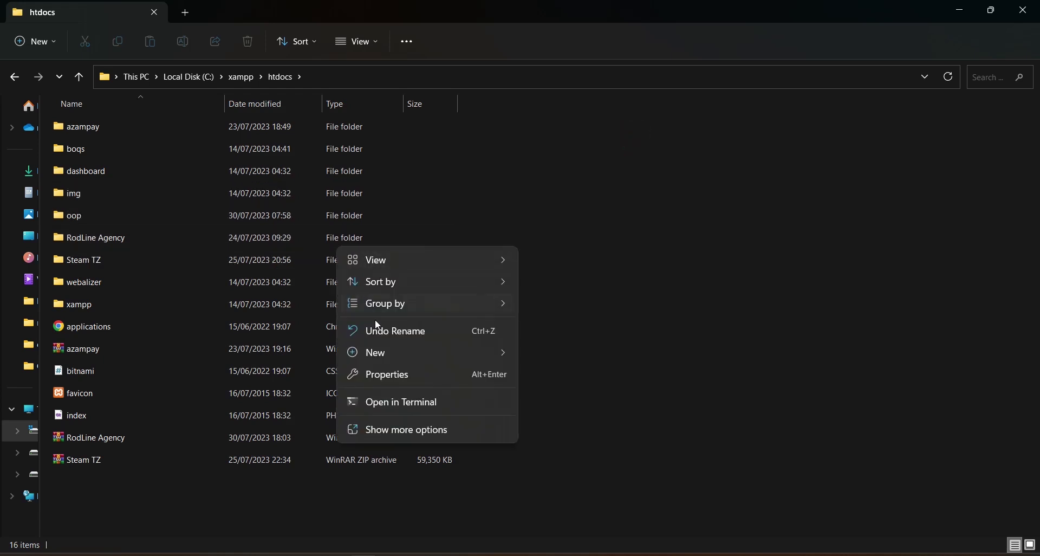
{"action": "left_click", "coordinate": [280, 235]}
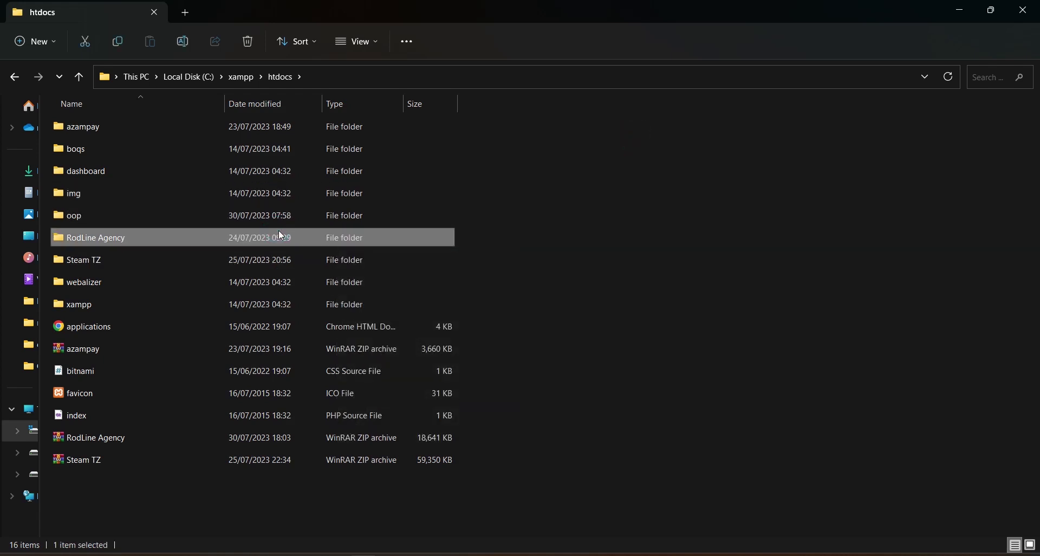
{"action": "right_click", "coordinate": [280, 235]}
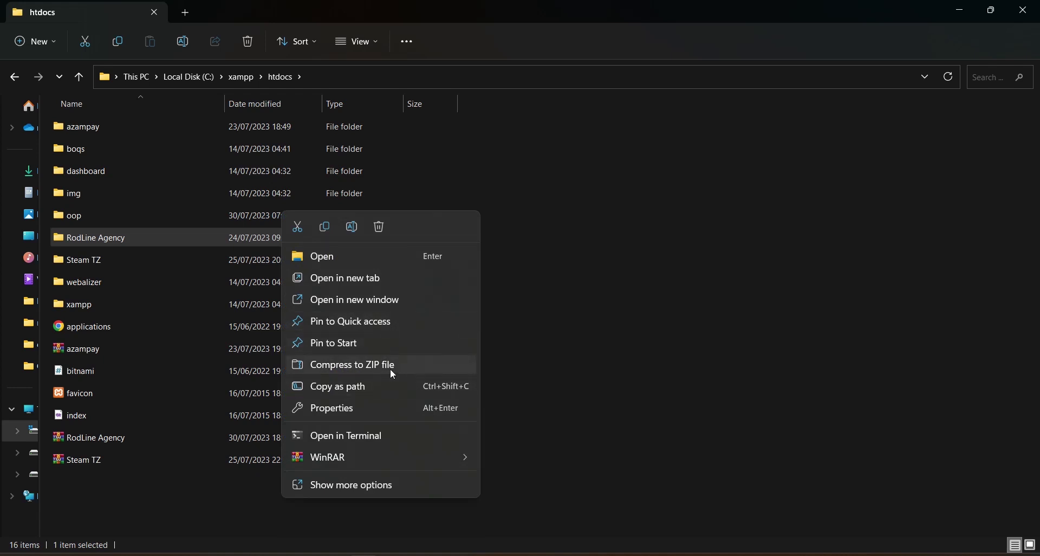
{"action": "left_click", "coordinate": [614, 193]}
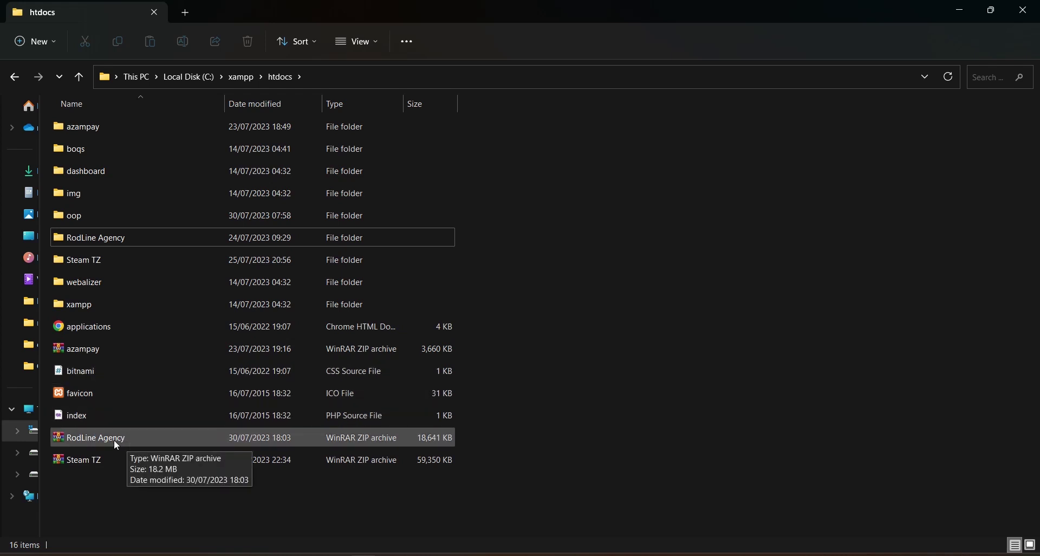
Switch to the browser, recheck the local RodLine home page and the live steamtz.co.tz page, and return to the domain's folder in File Manager.
{"action": "left_click", "coordinate": [425, 554]}
{"action": "scroll", "coordinate": [183, 186], "scroll_direction": "up", "scroll_amount": 10}
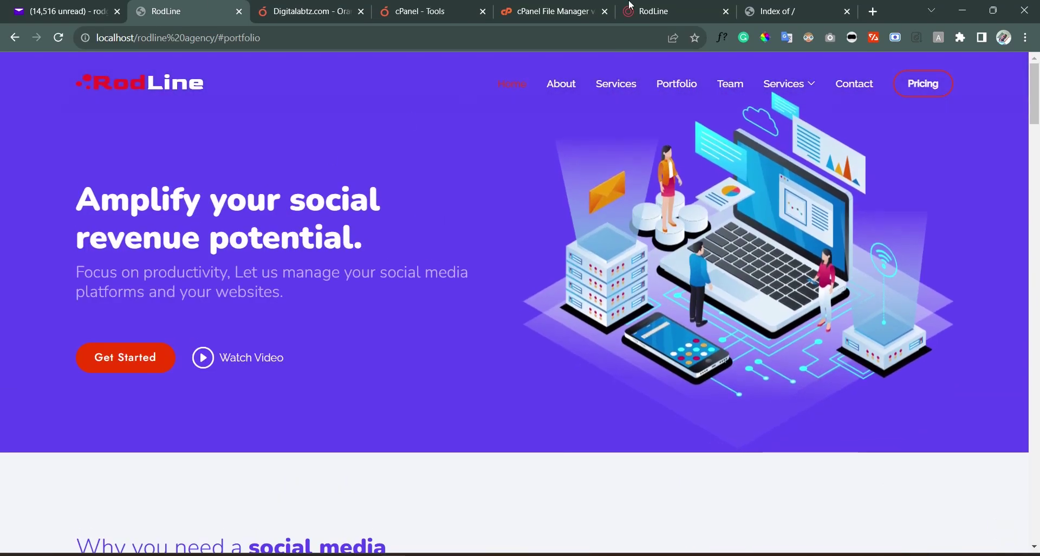
{"action": "left_click", "coordinate": [527, 7]}
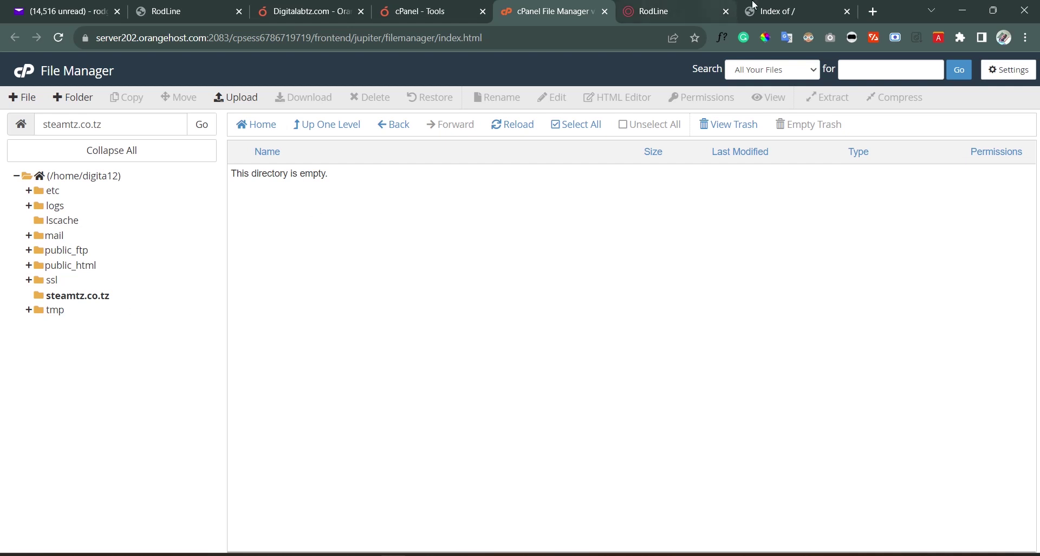
{"action": "left_click", "coordinate": [784, 6]}
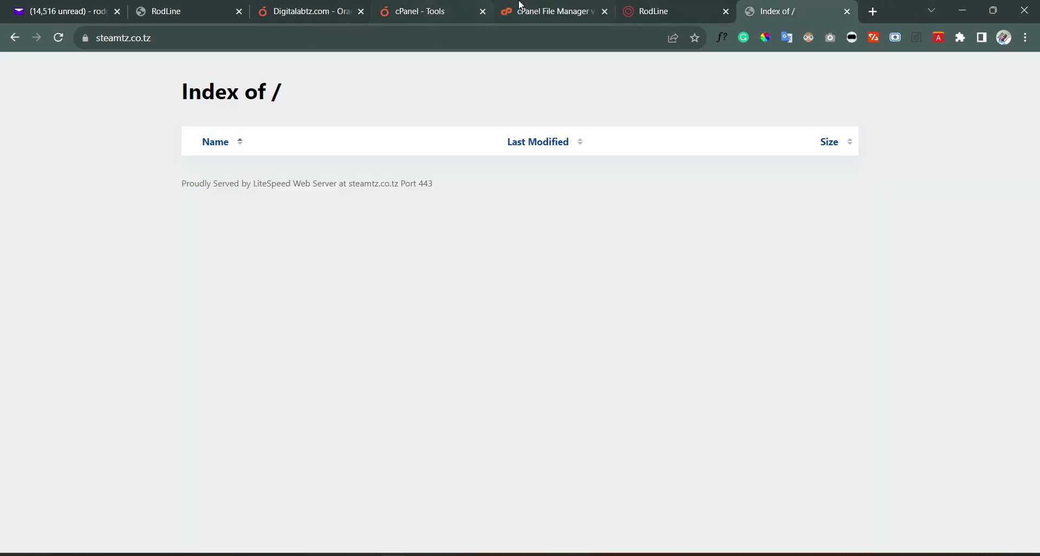
{"action": "left_click", "coordinate": [574, 6]}
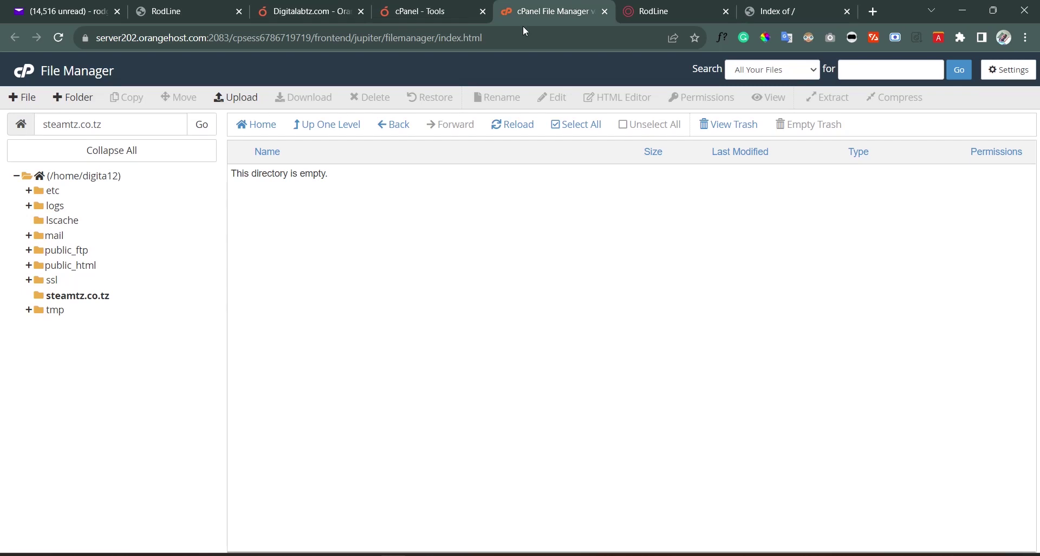
Start a file upload to the steamtz.co.tz folder and browse to xampp\htdocs on Local Disk (C:).
{"action": "left_click", "coordinate": [237, 98]}
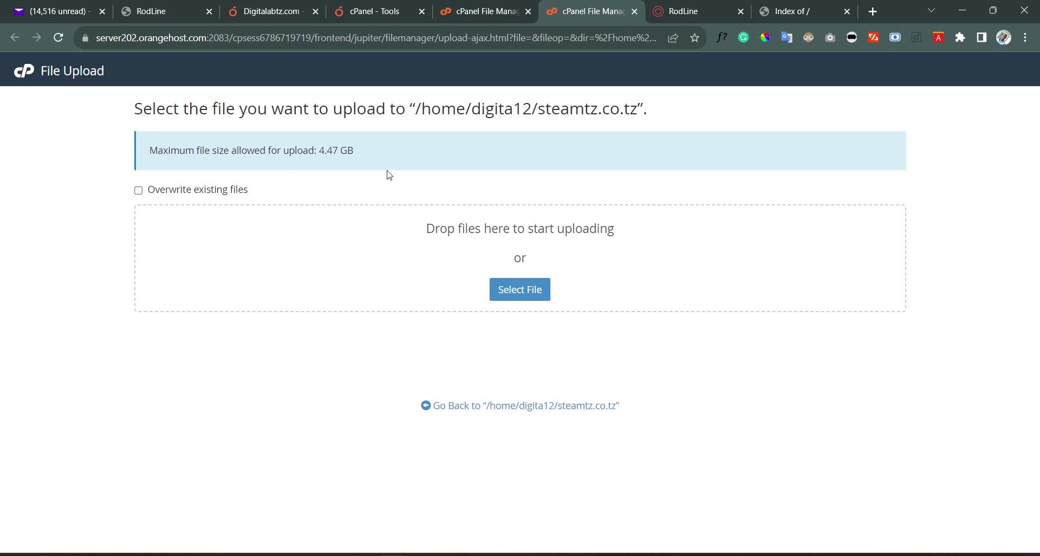
{"action": "left_click", "coordinate": [517, 291]}
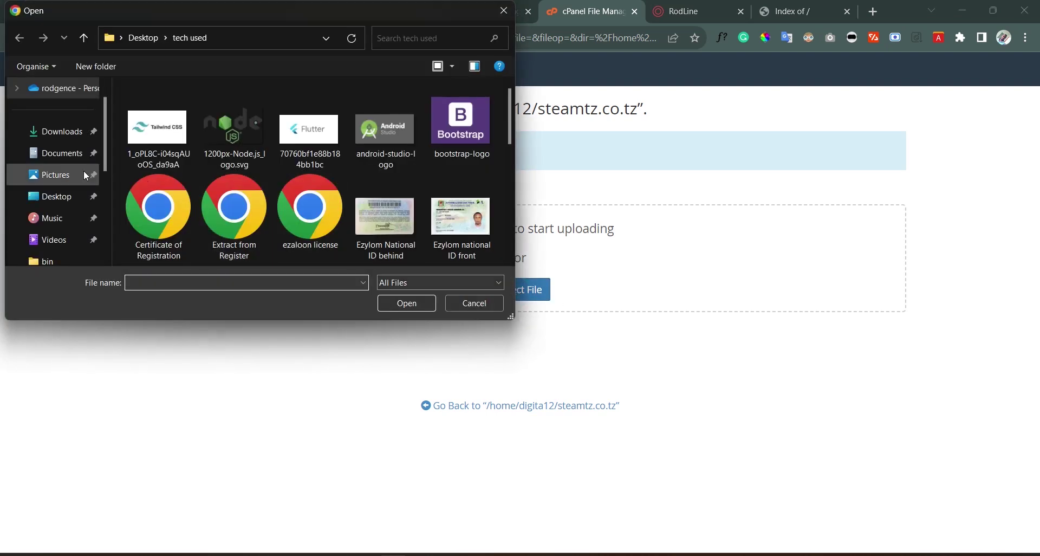
{"action": "scroll", "coordinate": [59, 206], "scroll_direction": "down", "scroll_amount": 2}
{"action": "left_click", "coordinate": [60, 217]}
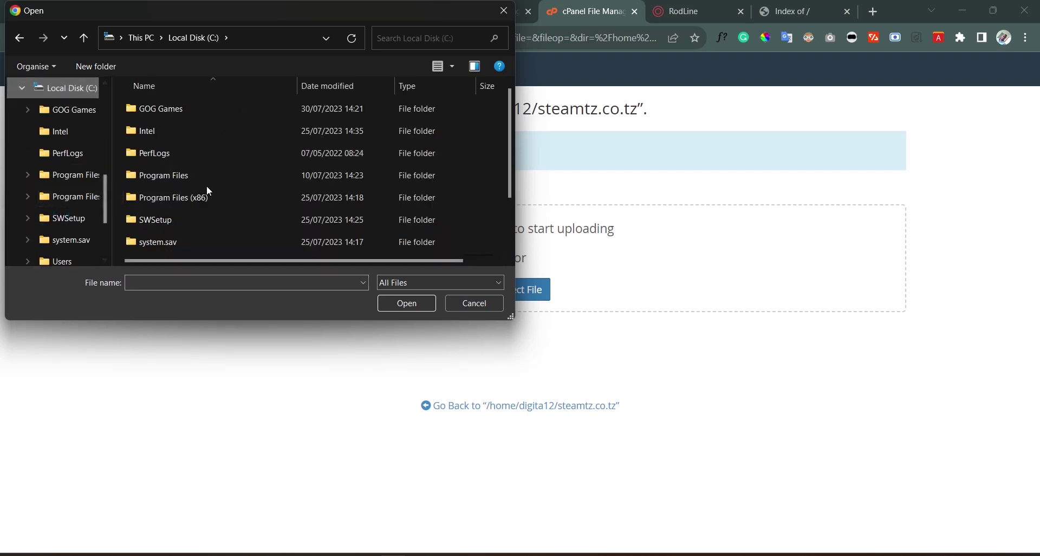
{"action": "scroll", "coordinate": [207, 186], "scroll_direction": "down", "scroll_amount": 1}
{"action": "scroll", "coordinate": [84, 125], "scroll_direction": "down", "scroll_amount": 2}
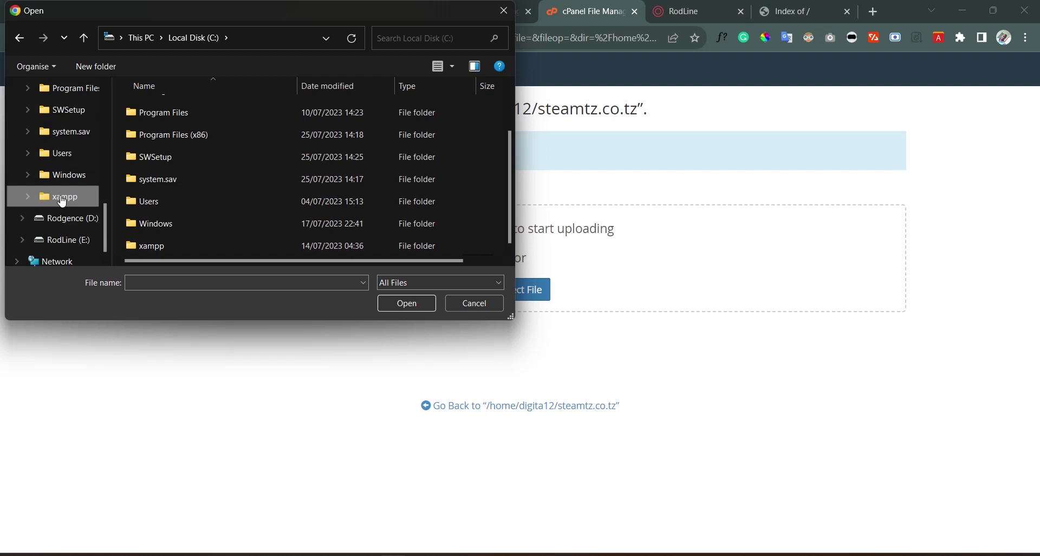
{"action": "left_click", "coordinate": [64, 196]}
{"action": "scroll", "coordinate": [200, 170], "scroll_direction": "down", "scroll_amount": 3}
{"action": "scroll", "coordinate": [199, 136], "scroll_direction": "up", "scroll_amount": 2}
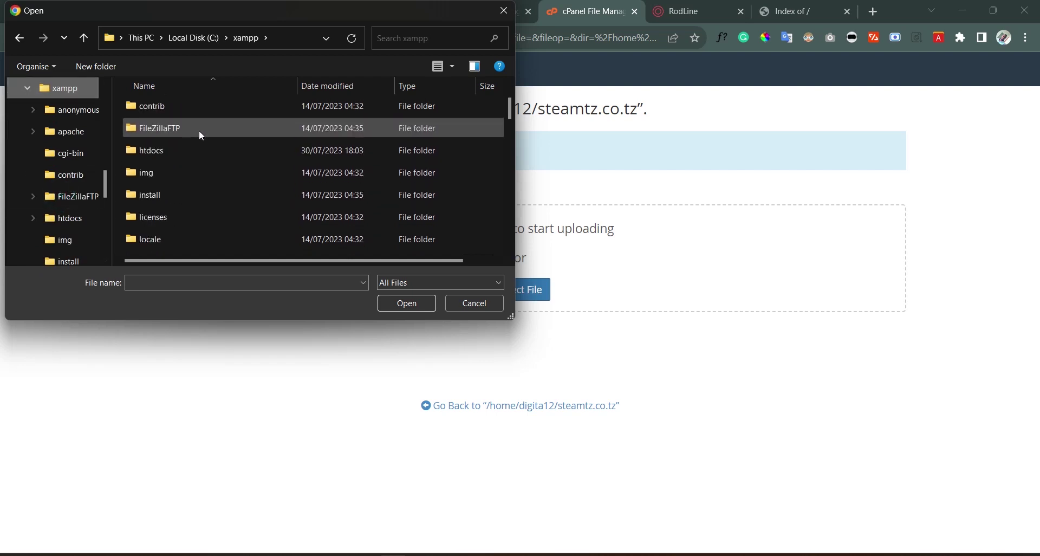
{"action": "double_click", "coordinate": [193, 148]}
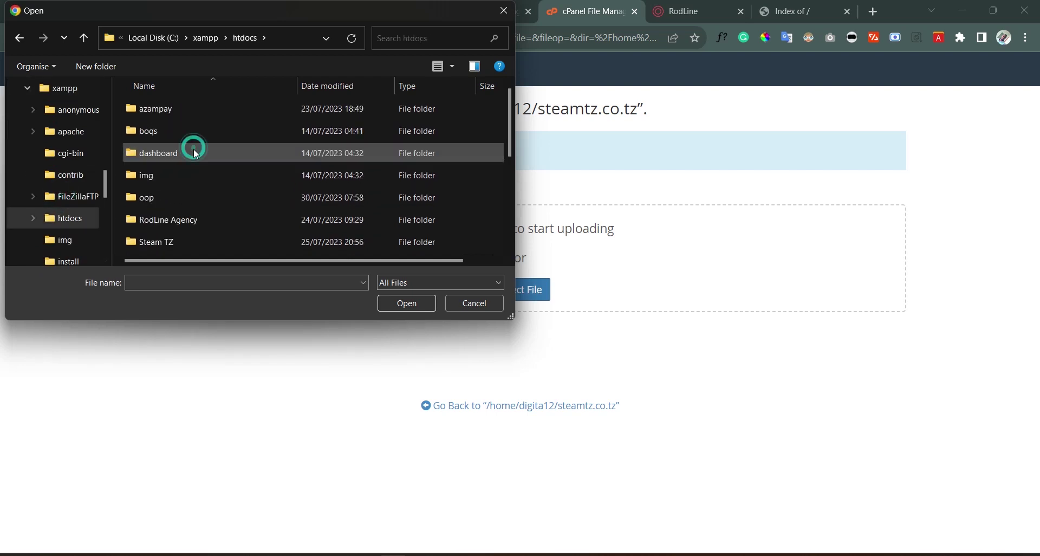
Choose the RodLine Agency ZIP archive in htdocs and upload it to the domain's folder.
{"action": "scroll", "coordinate": [208, 160], "scroll_direction": "down", "scroll_amount": 1}
{"action": "scroll", "coordinate": [195, 189], "scroll_direction": "down", "scroll_amount": 2}
{"action": "left_click", "coordinate": [224, 223]}
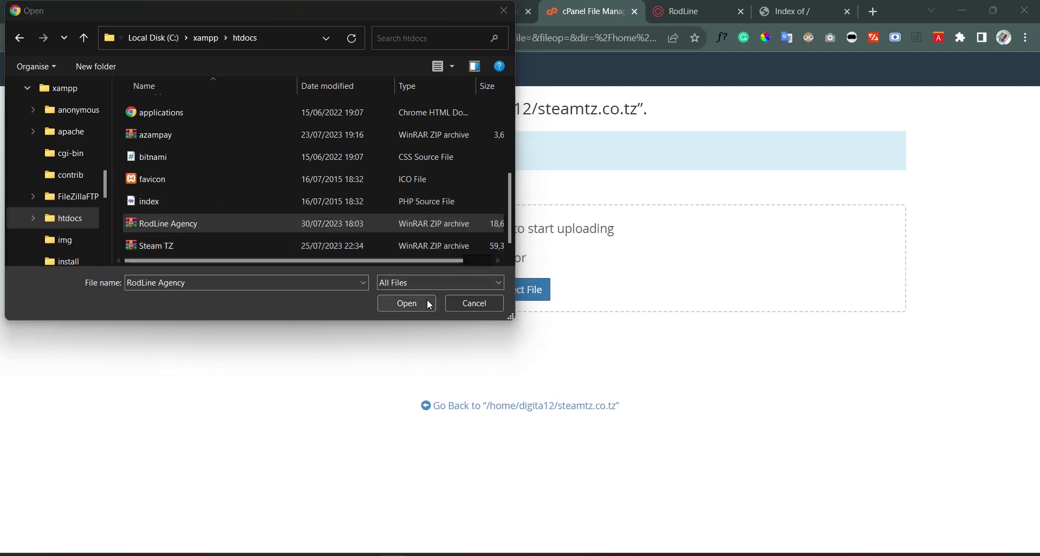
{"action": "left_click", "coordinate": [407, 303]}
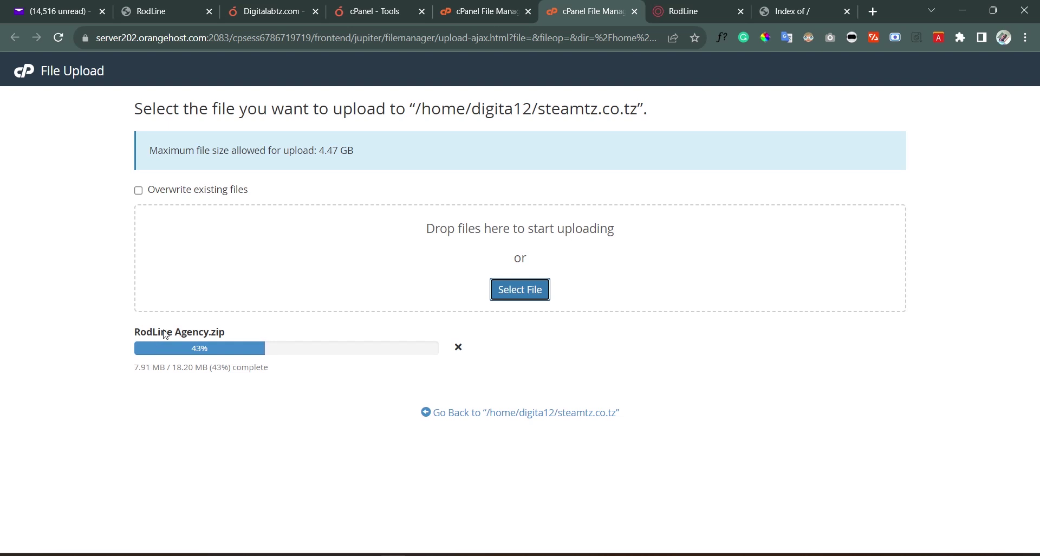
Check the domain's folder and the upload progress, and browse the rodgence.com home page and its Login/Register link while waiting.
{"action": "left_click", "coordinate": [463, 6]}
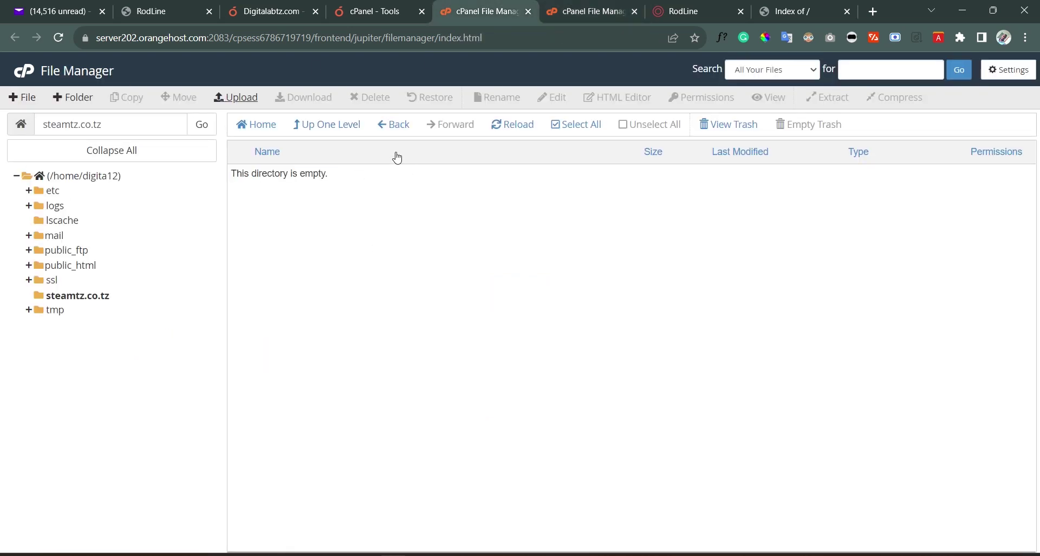
{"action": "left_click", "coordinate": [568, 8]}
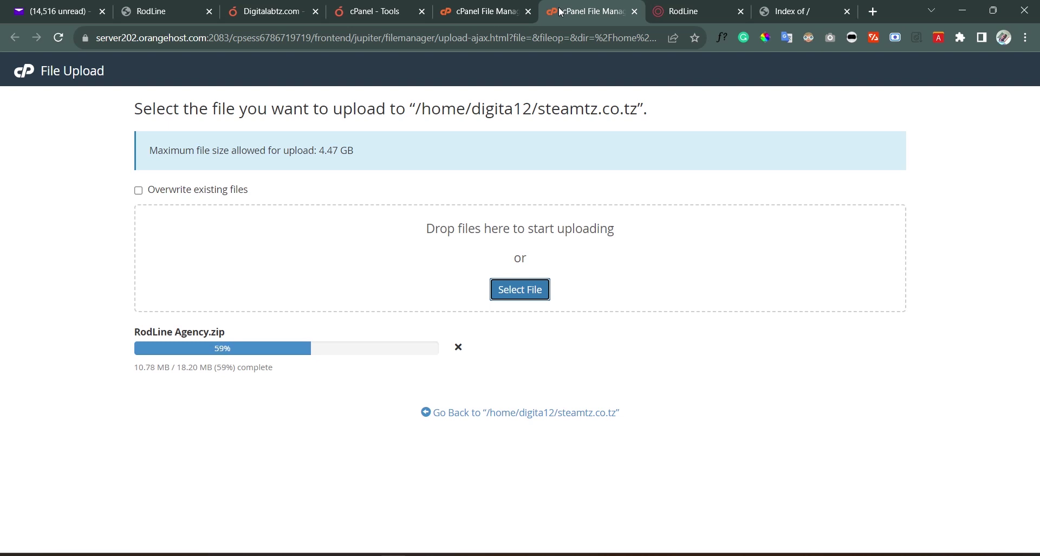
{"action": "left_click", "coordinate": [681, 4]}
{"action": "scroll", "coordinate": [476, 314], "scroll_direction": "down", "scroll_amount": 10}
{"action": "scroll", "coordinate": [262, 314], "scroll_direction": "up", "scroll_amount": 15}
{"action": "scroll", "coordinate": [250, 310], "scroll_direction": "up", "scroll_amount": 10}
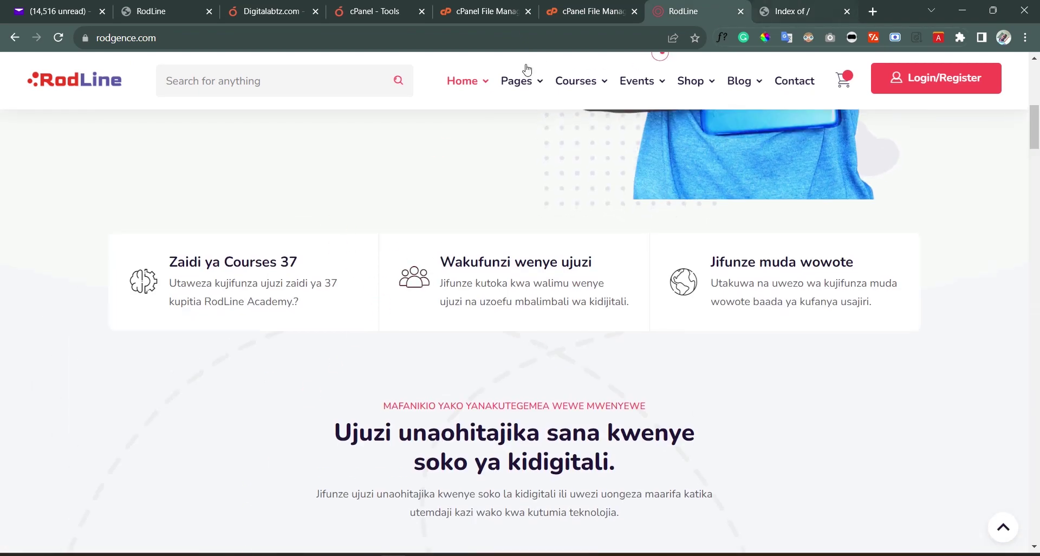
{"action": "scroll", "coordinate": [244, 255], "scroll_direction": "up", "scroll_amount": 6}
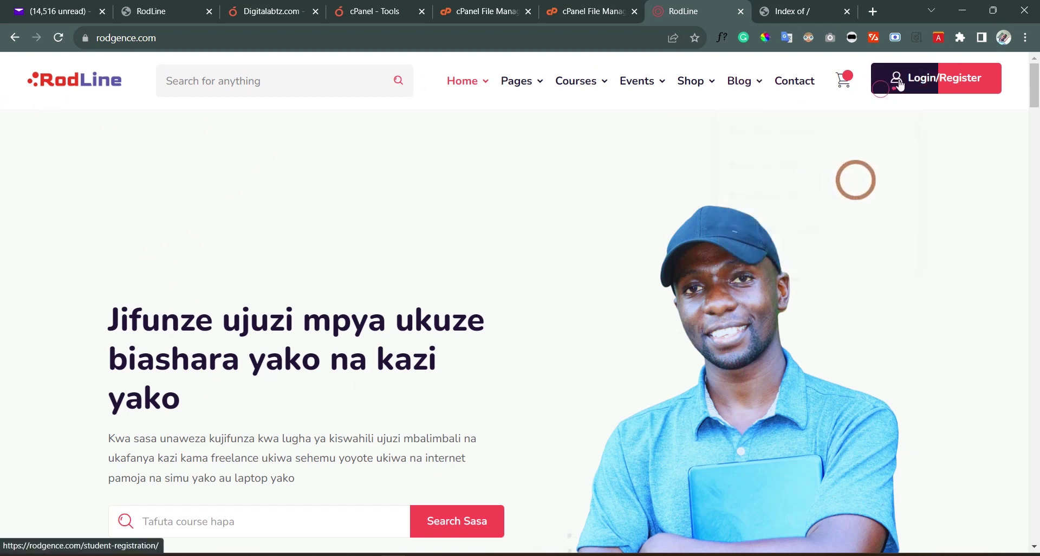
{"action": "left_click", "coordinate": [899, 84]}
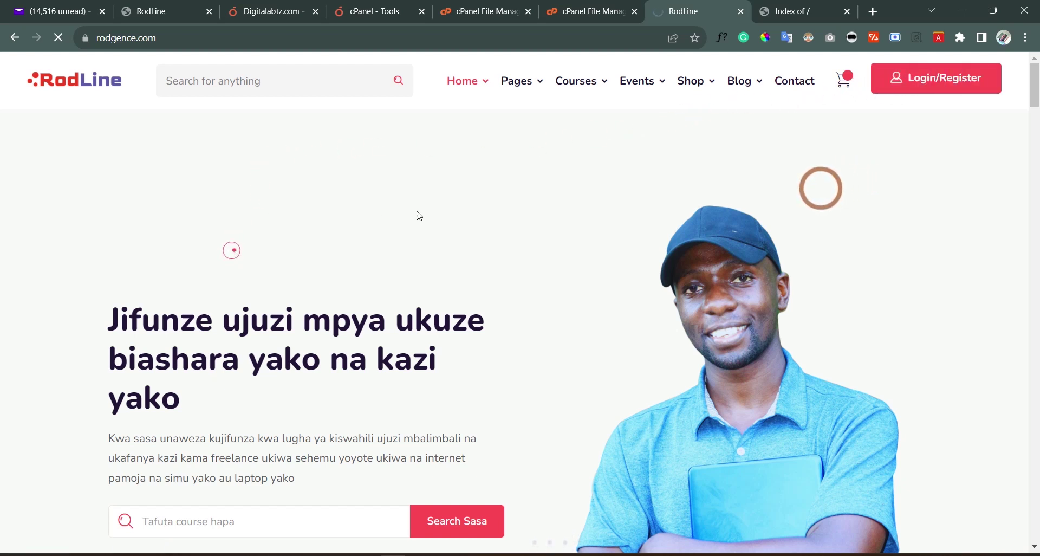
{"action": "scroll", "coordinate": [379, 277], "scroll_direction": "down", "scroll_amount": 1}
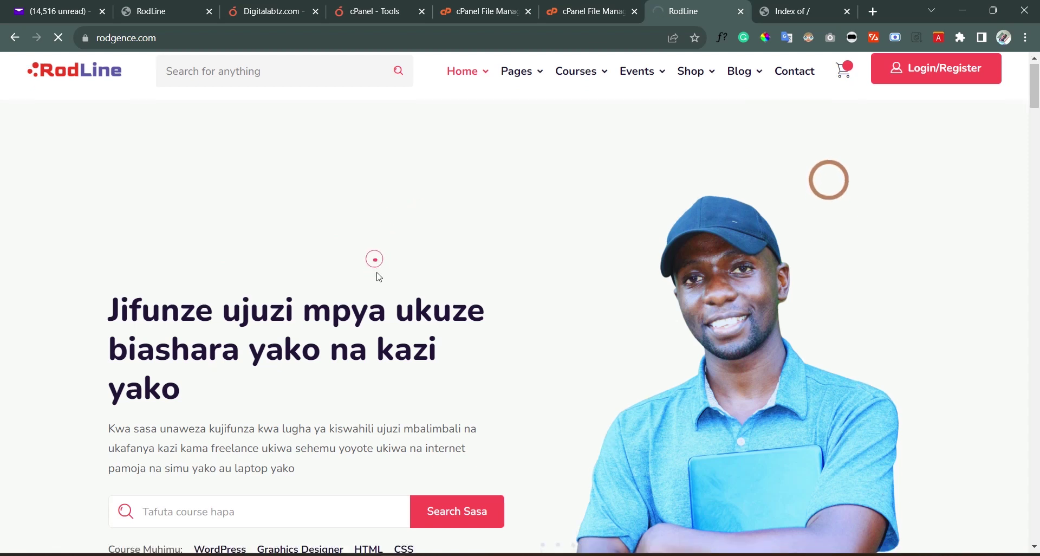
{"action": "scroll", "coordinate": [378, 276], "scroll_direction": "down", "scroll_amount": 5}
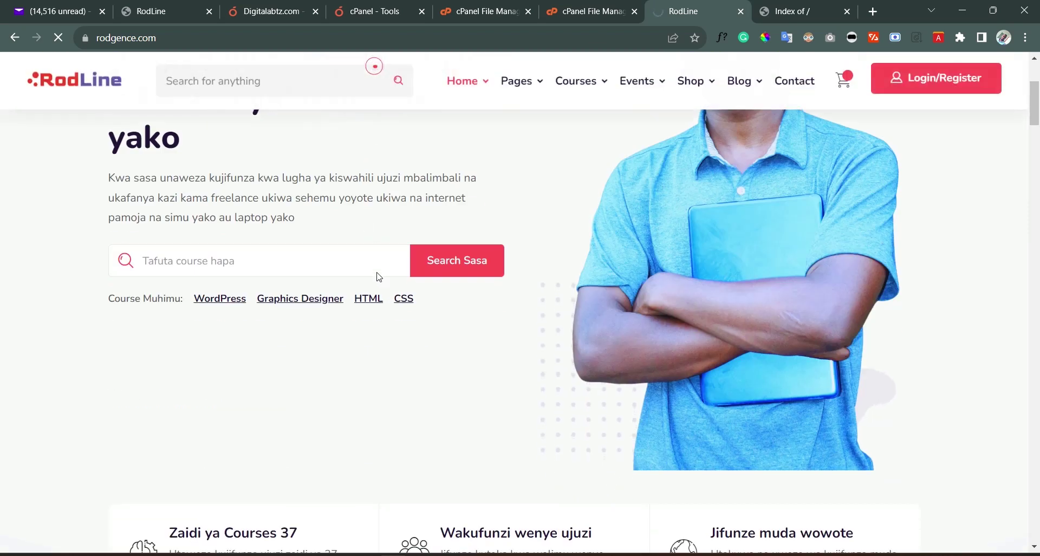
{"action": "left_click", "coordinate": [599, 9]}
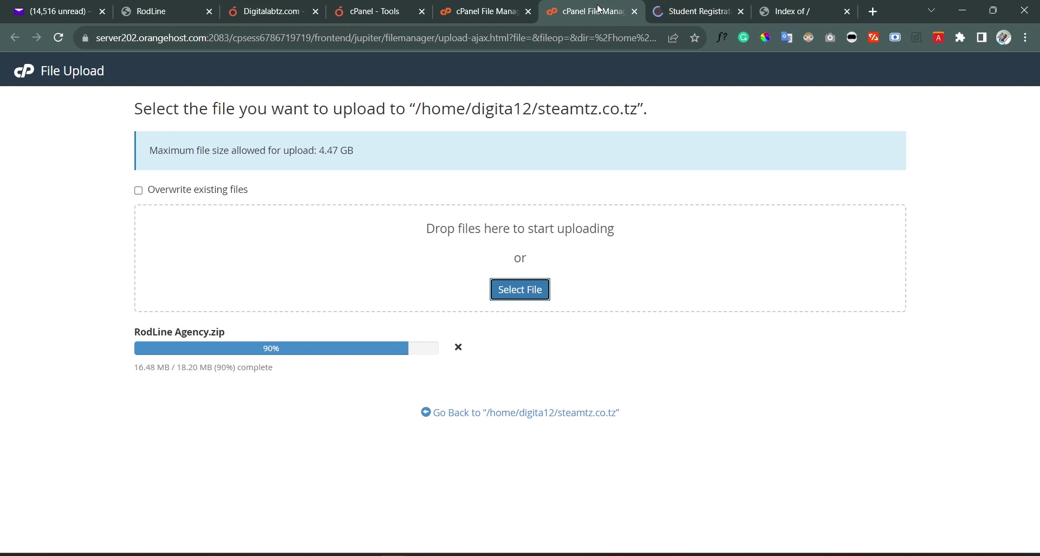
Visit portfolio.rodgence.com in a new tab and view its About Me, My Portfolio and Clients Testimonials sections.
{"action": "left_click", "coordinate": [873, 12]}
{"action": "type", "text": "p"}
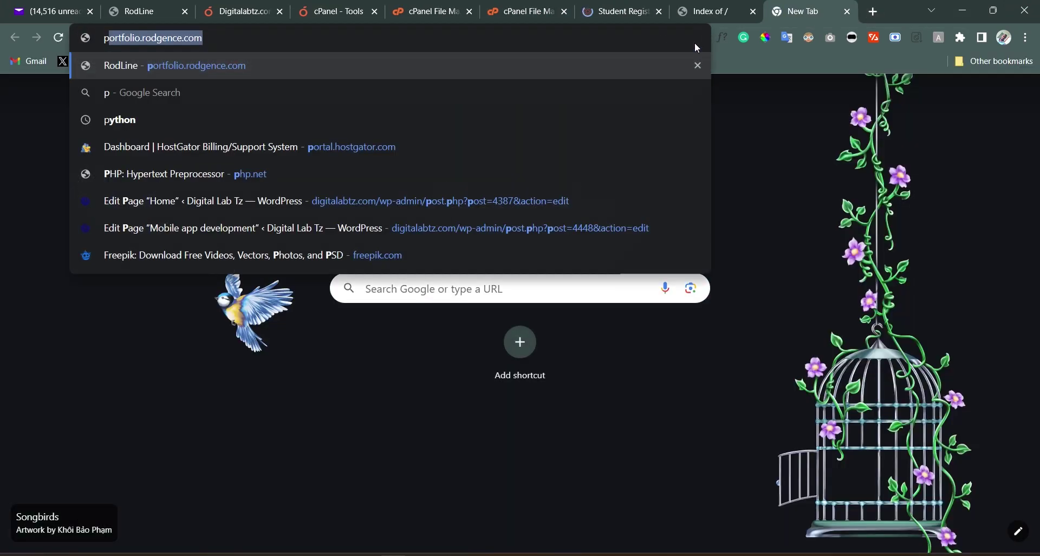
{"action": "key", "text": "Return"}
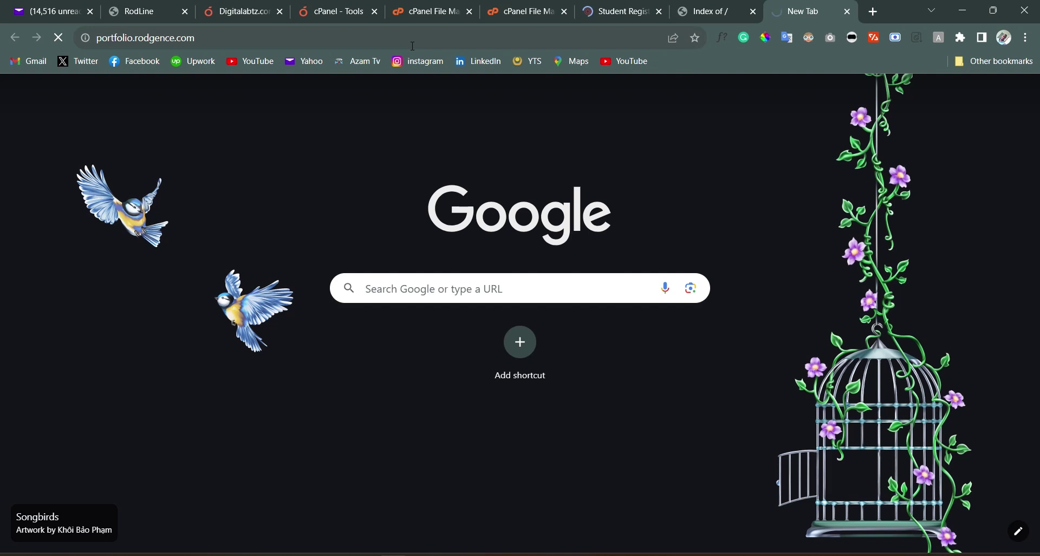
{"action": "mouse_move", "coordinate": [519, 4]}
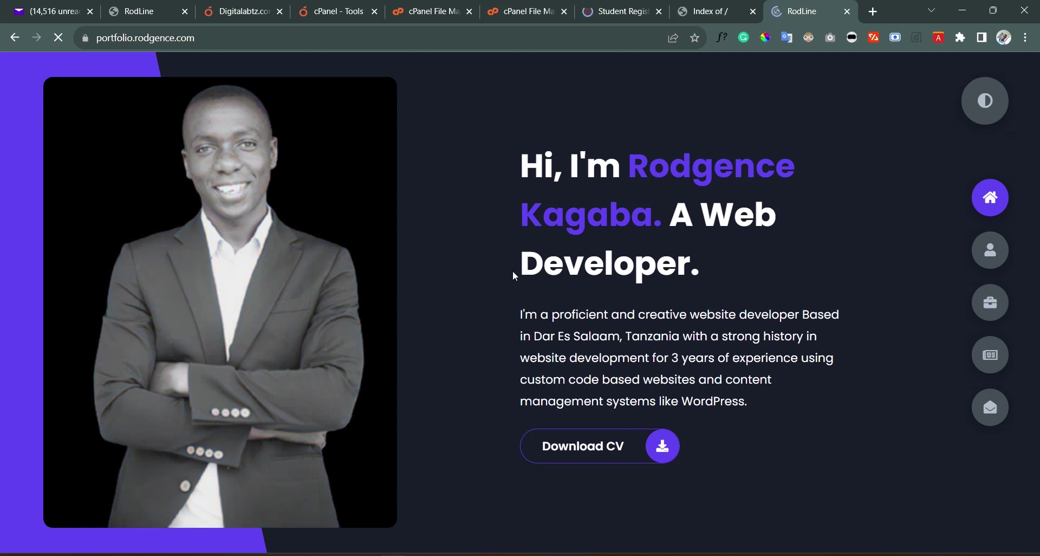
{"action": "left_click", "coordinate": [997, 262]}
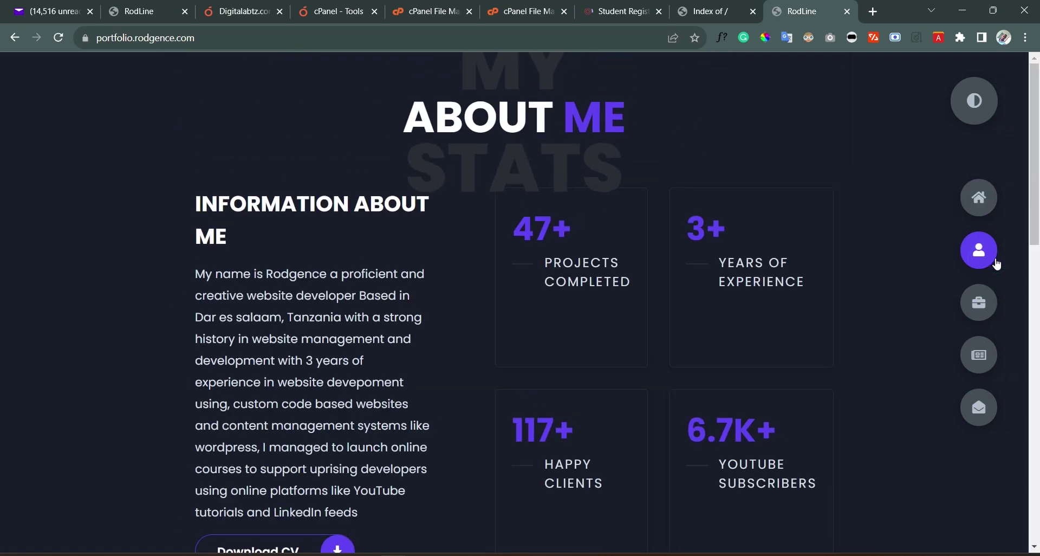
{"action": "left_click", "coordinate": [984, 307]}
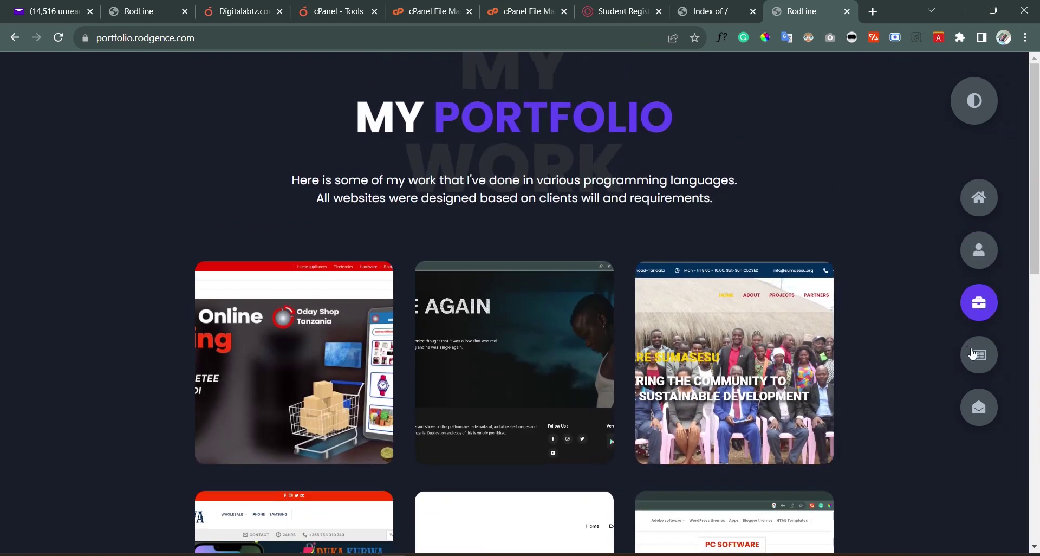
{"action": "left_click", "coordinate": [973, 353]}
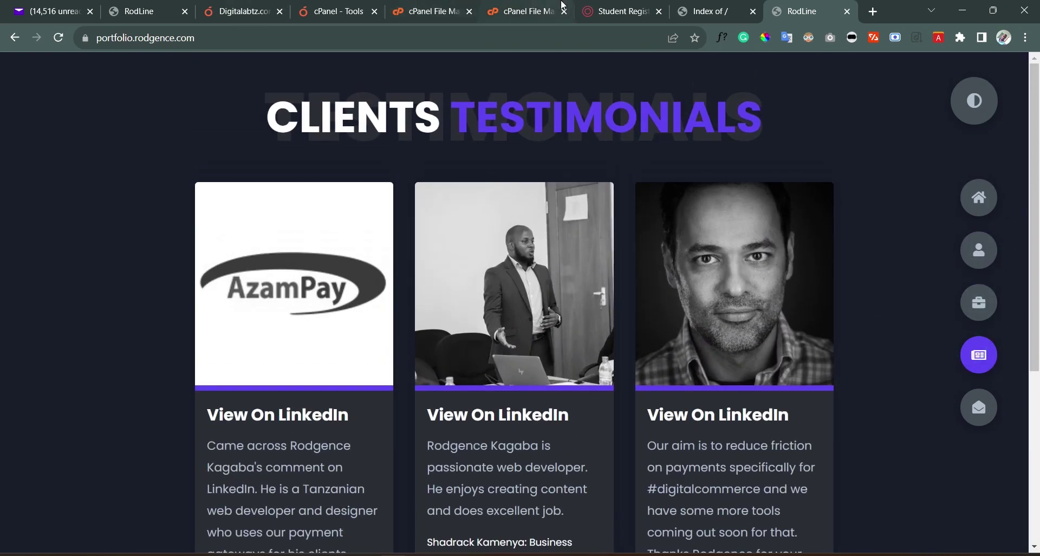
Return from the finished upload to the steamtz.co.tz folder and extract RodLine Agency.zip into /steamtz.co.tz.
{"action": "left_click", "coordinate": [538, 6]}
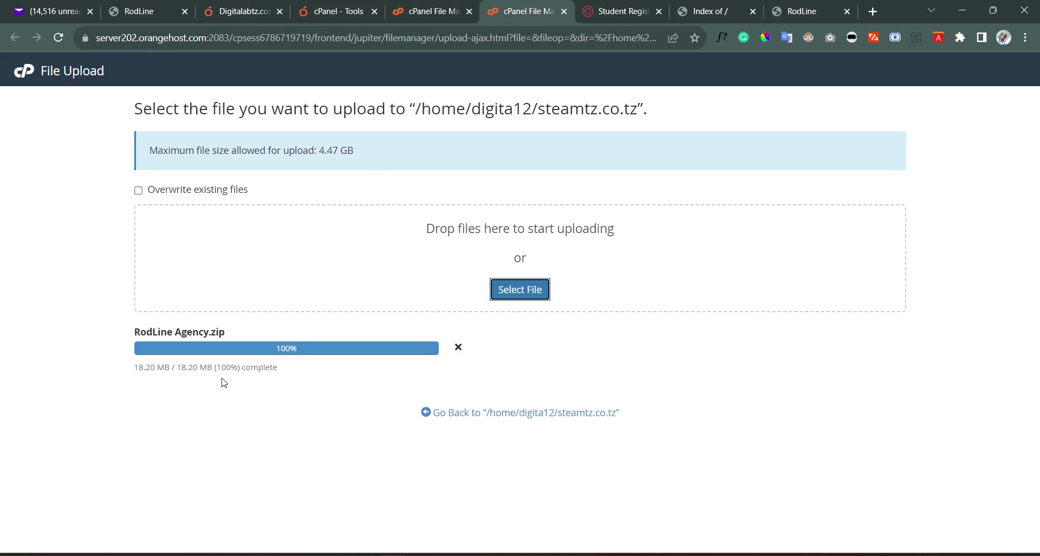
{"action": "left_click", "coordinate": [474, 417]}
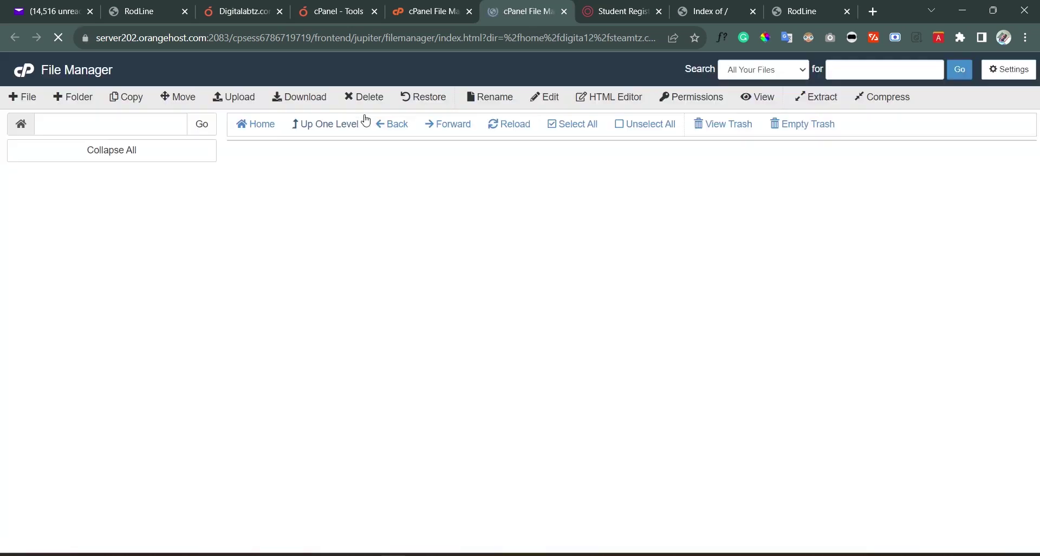
{"action": "left_click", "coordinate": [306, 174]}
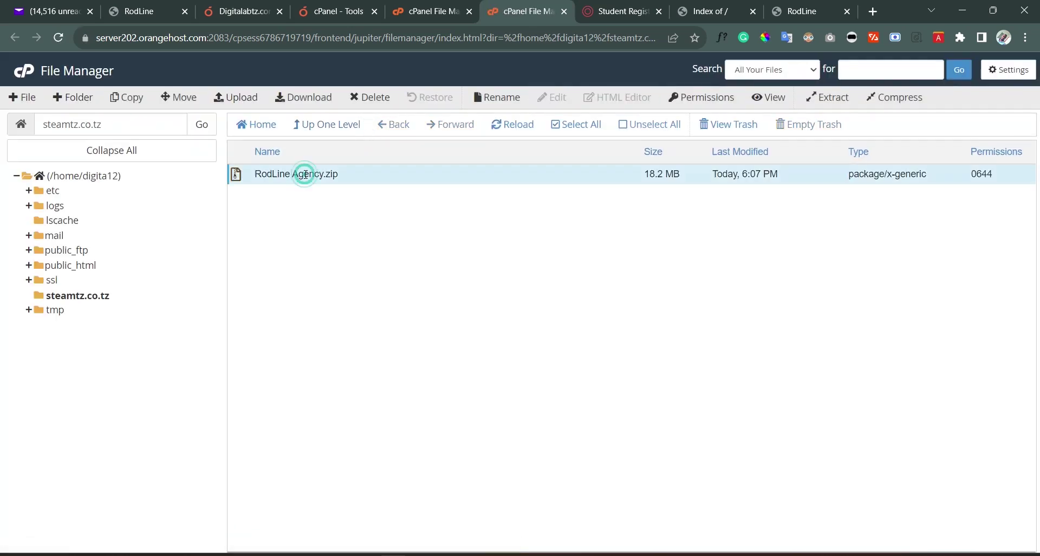
{"action": "right_click", "coordinate": [398, 177]}
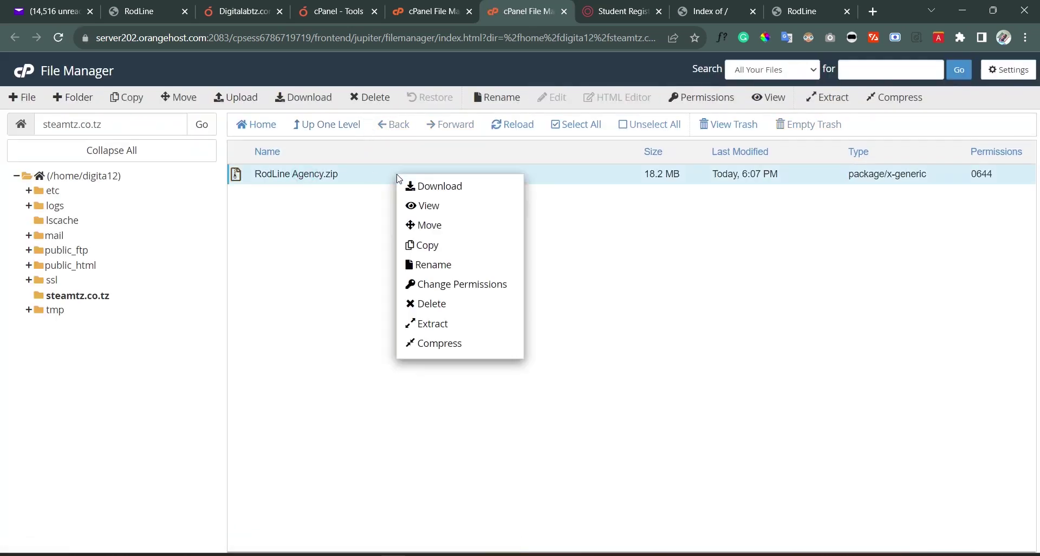
{"action": "left_click", "coordinate": [431, 323]}
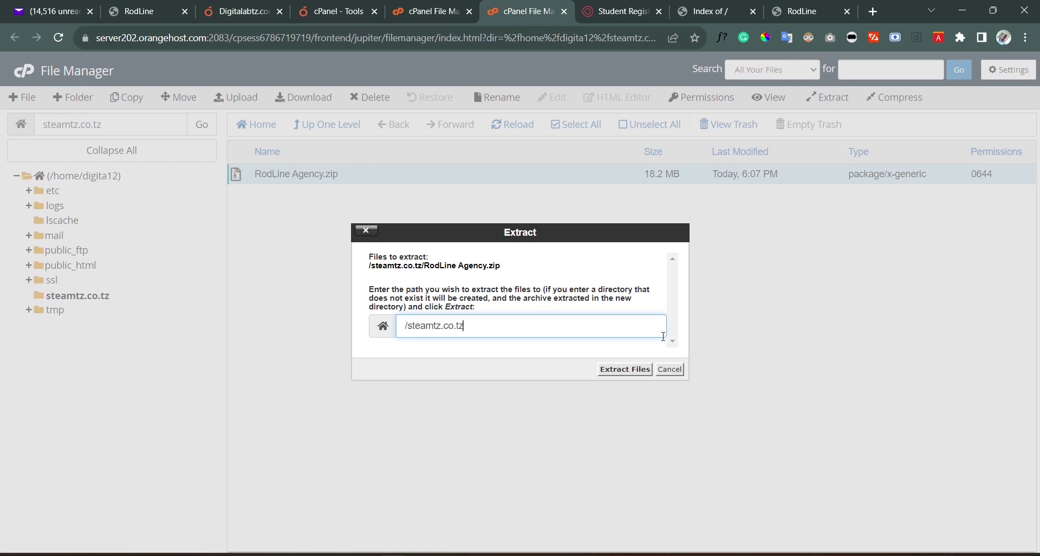
{"action": "left_click", "coordinate": [626, 369]}
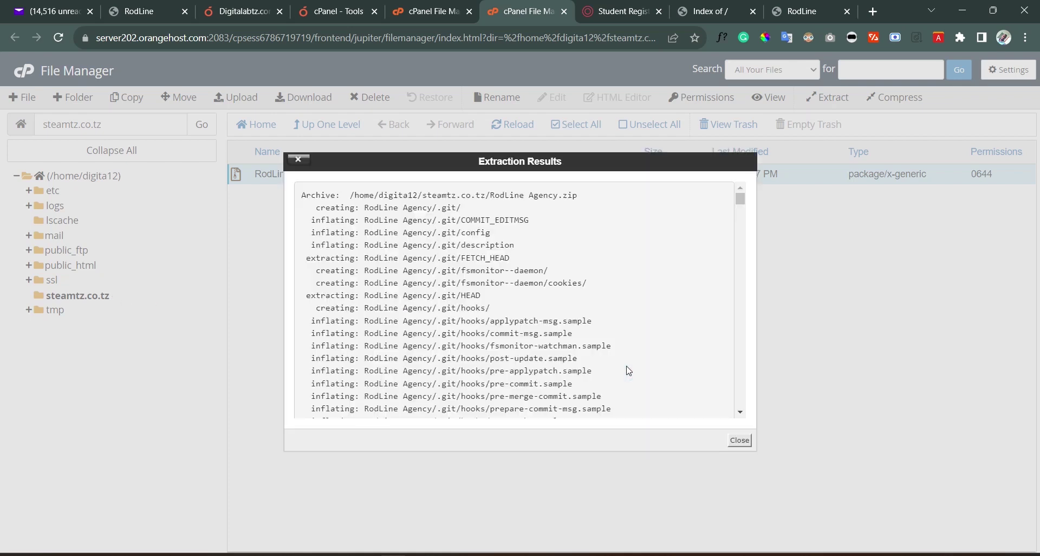
{"action": "left_click", "coordinate": [739, 440]}
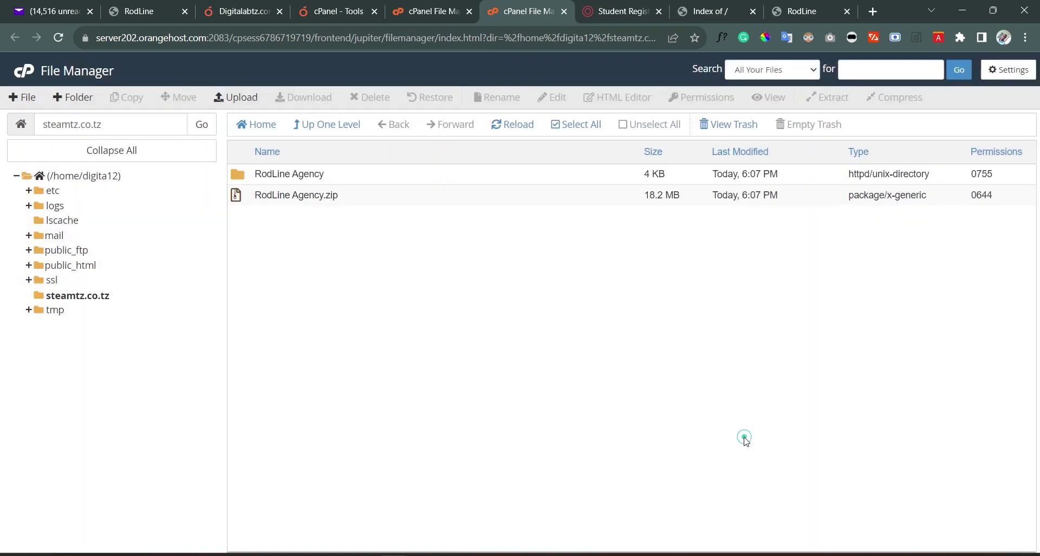
Permanently delete RodLine Agency.zip from the steamtz.co.tz folder, skipping the trash.
{"action": "left_click", "coordinate": [386, 199]}
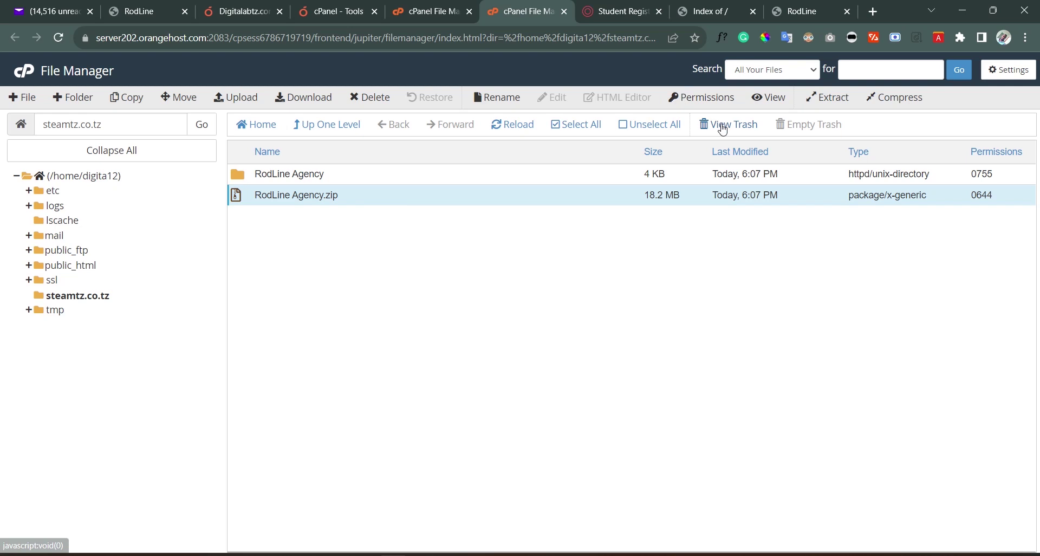
{"action": "left_click", "coordinate": [367, 97]}
{"action": "left_click", "coordinate": [529, 307]}
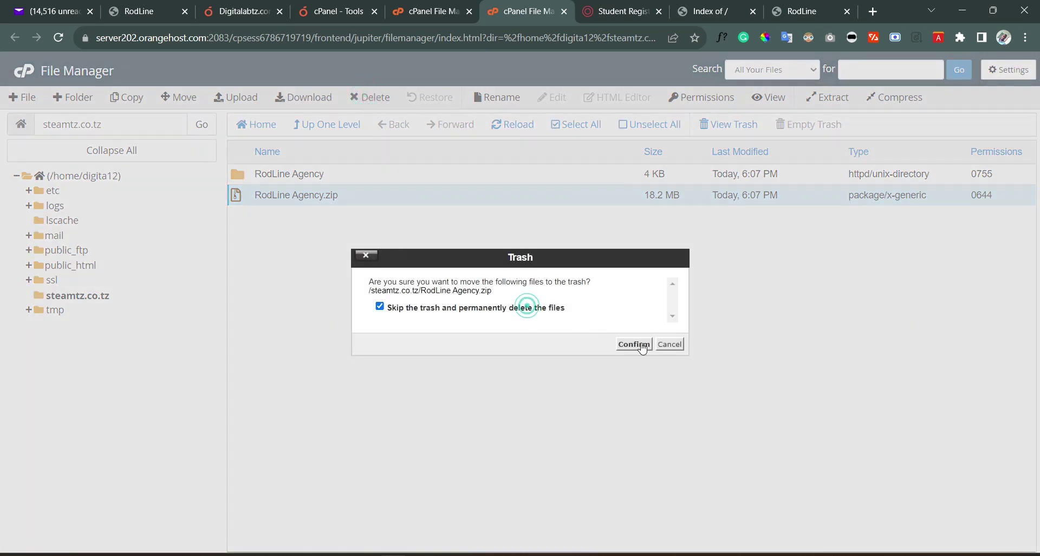
{"action": "left_click", "coordinate": [634, 344]}
Open the extracted RodLine Agency folder inside steamtz.co.tz.
{"action": "left_click", "coordinate": [325, 177]}
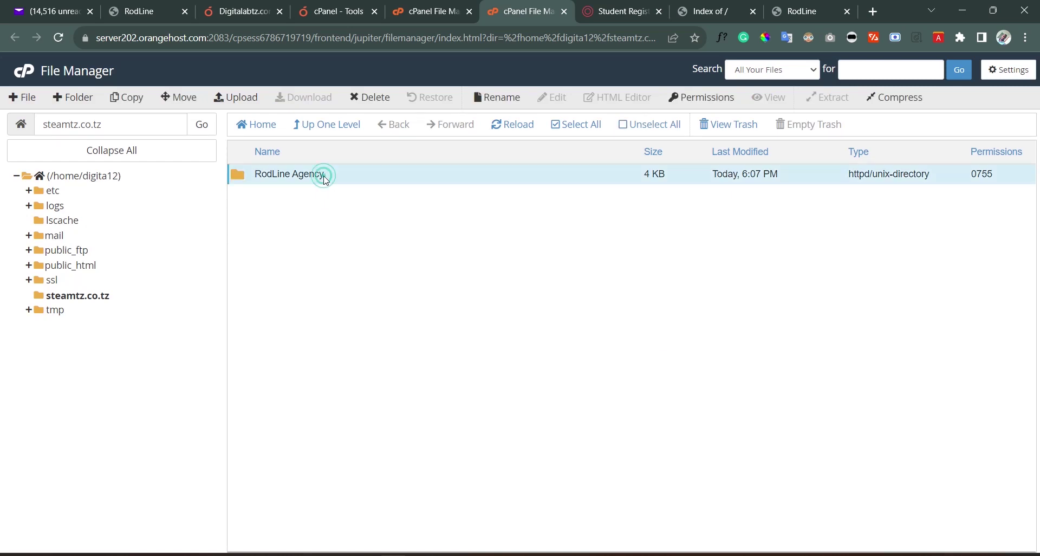
{"action": "right_click", "coordinate": [326, 179]}
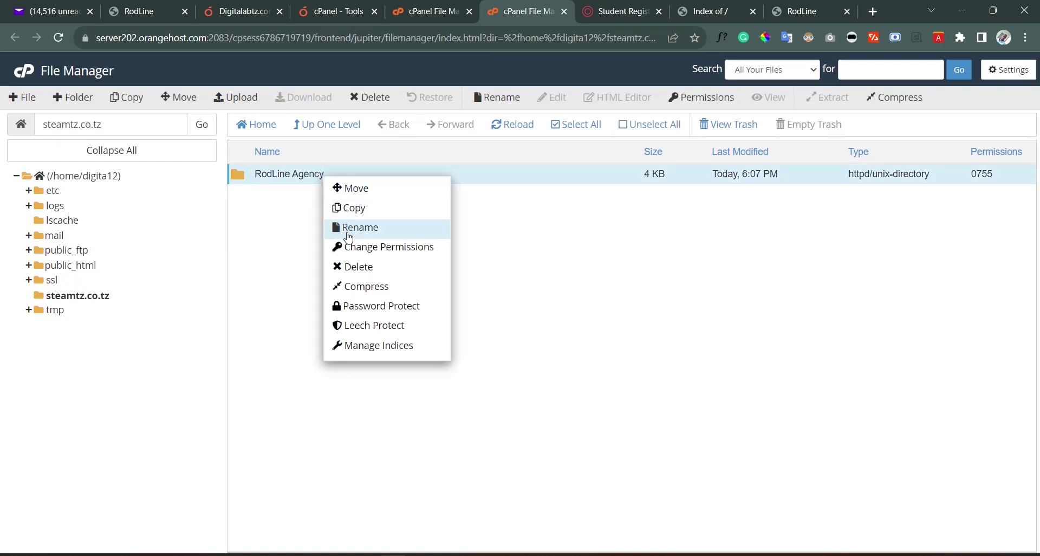
{"action": "left_click", "coordinate": [553, 268]}
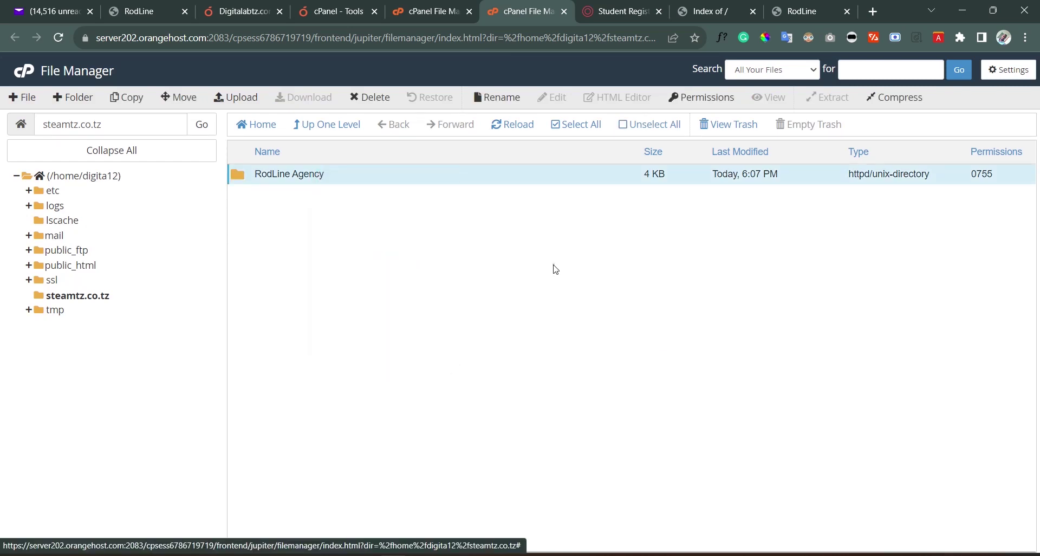
{"action": "double_click", "coordinate": [494, 175]}
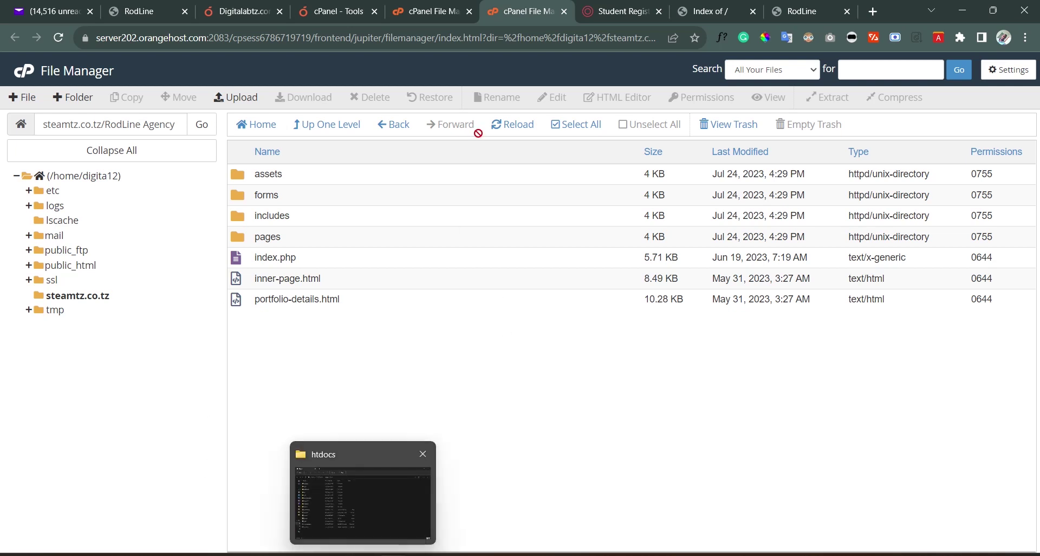
Review the local RodLine site and select all the files inside the RodLine Agency folder in htdocs for comparison.
{"action": "left_click", "coordinate": [155, 7]}
{"action": "scroll", "coordinate": [322, 252], "scroll_direction": "down", "scroll_amount": 10}
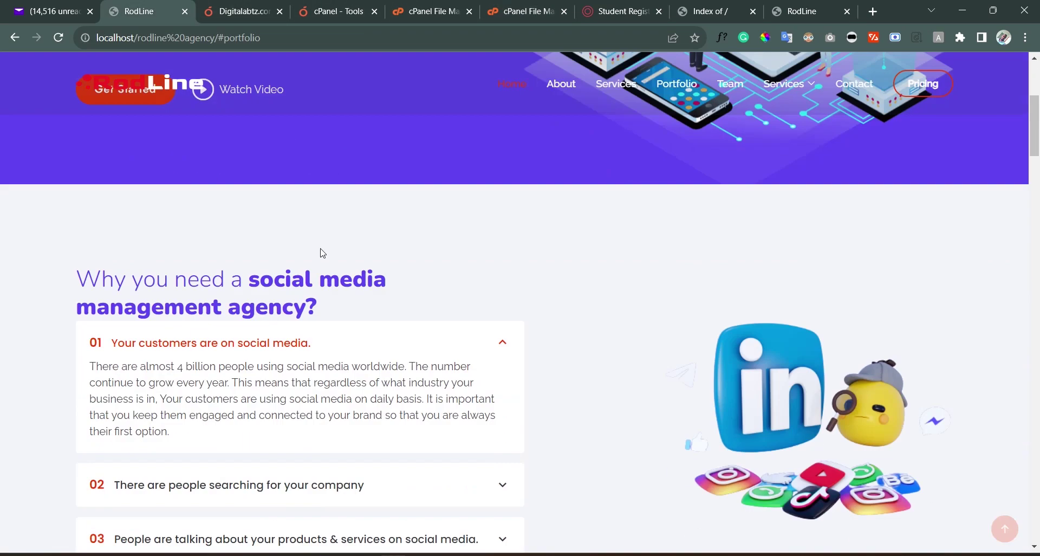
{"action": "key", "text": "alt+Tab"}
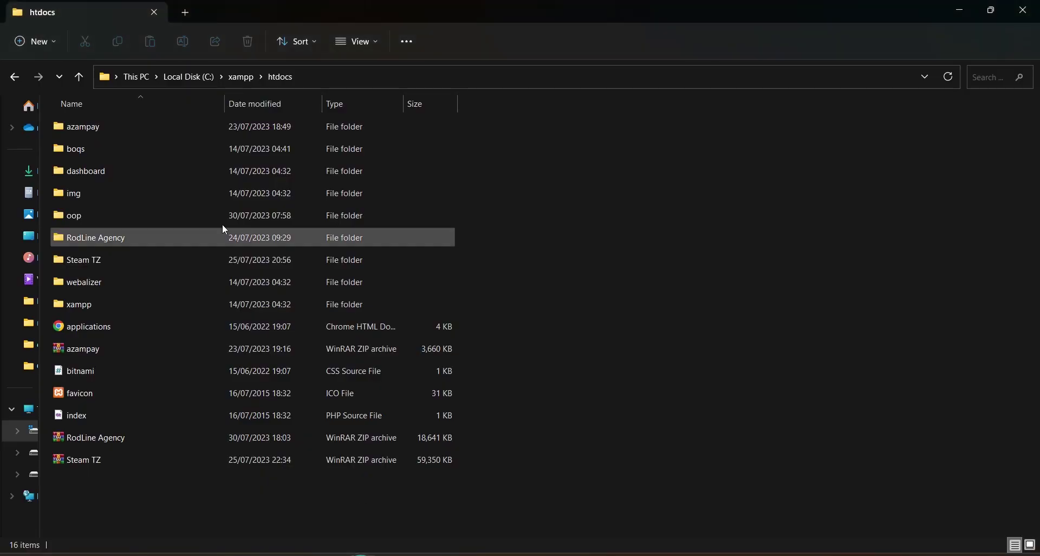
{"action": "double_click", "coordinate": [142, 238]}
{"action": "left_click_drag", "start_coordinate": [140, 304], "coordinate": [161, 128]}
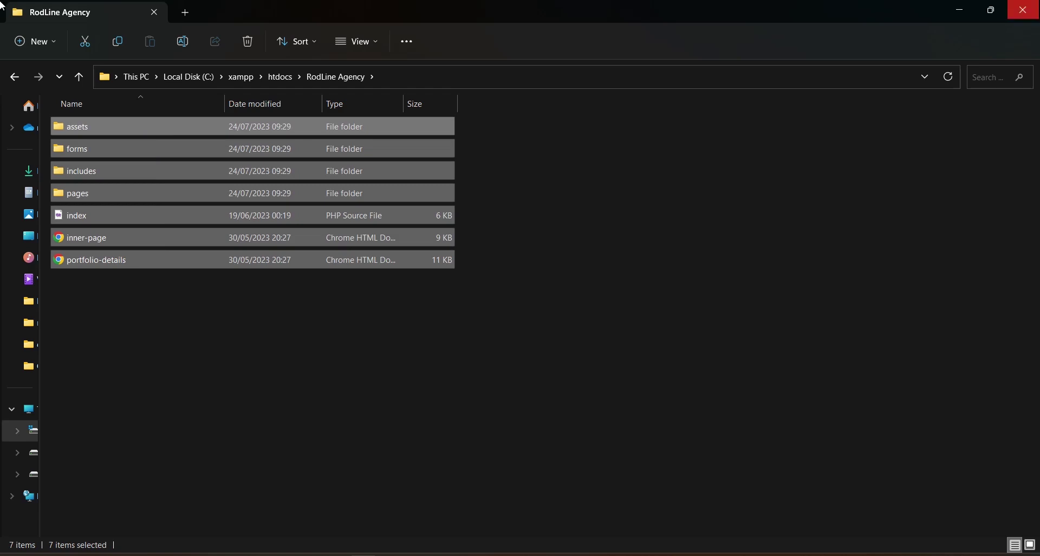
{"action": "left_click", "coordinate": [960, 10]}
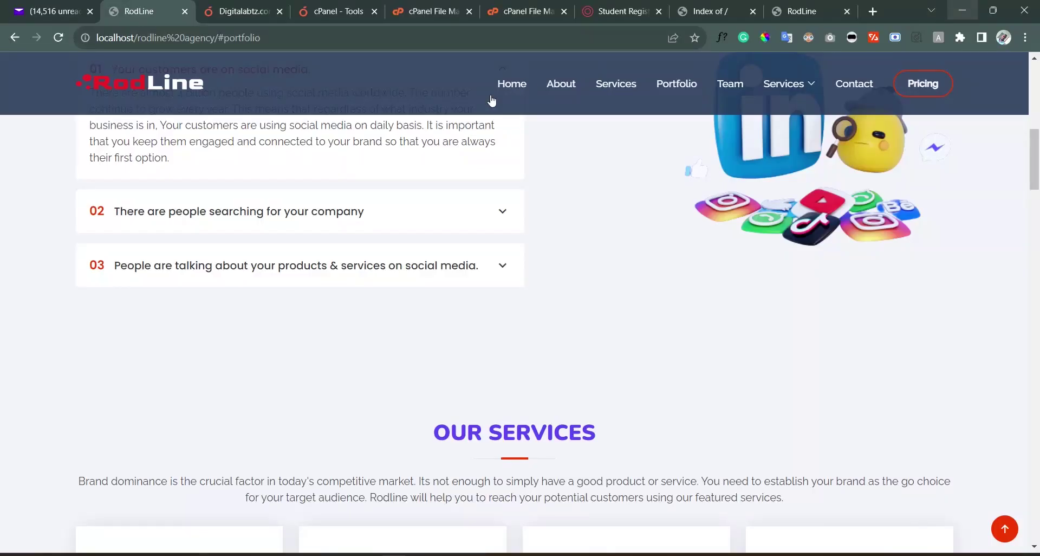
Move everything in the server's RodLine Agency folder up to /steamtz.co.tz/, then open the steamtz.co.tz folder from the home directory.
{"action": "left_click", "coordinate": [544, 12]}
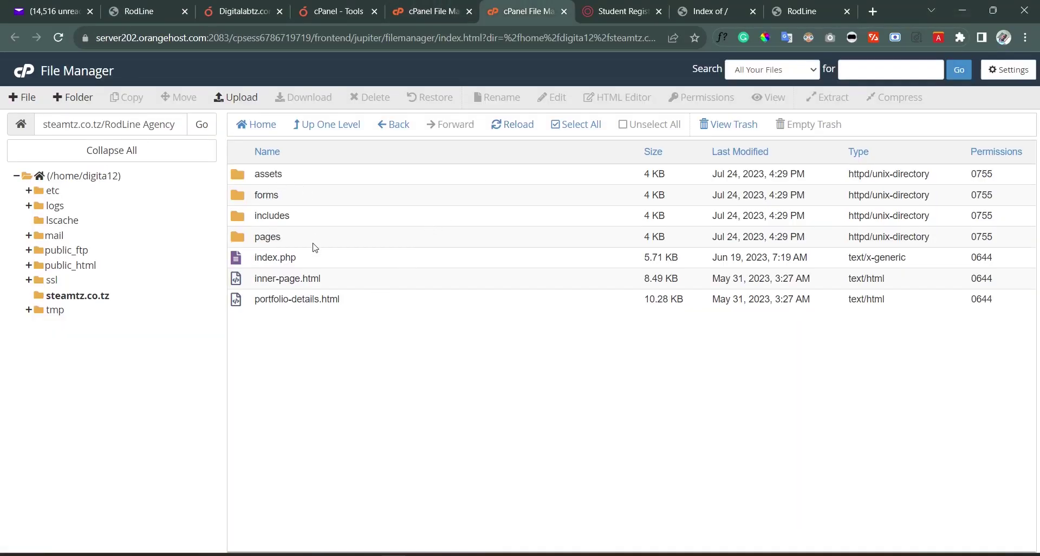
{"action": "left_click_drag", "start_coordinate": [309, 341], "coordinate": [342, 280]}
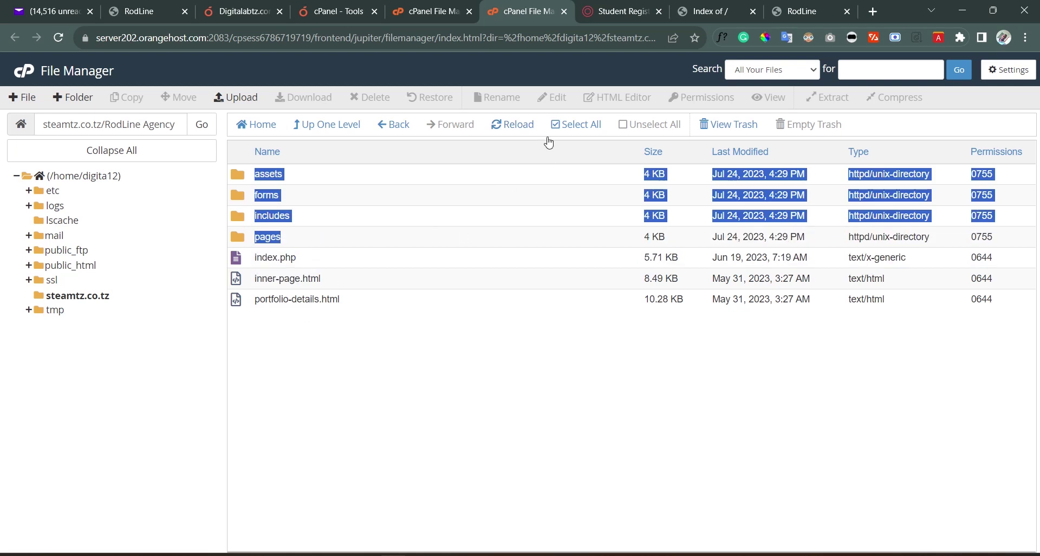
{"action": "left_click", "coordinate": [561, 124]}
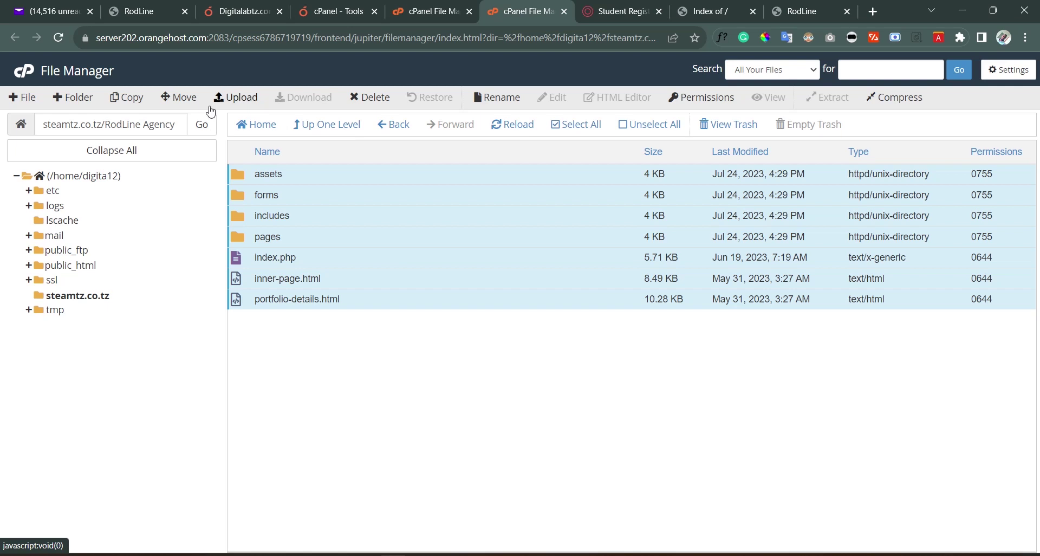
{"action": "left_click", "coordinate": [181, 97]}
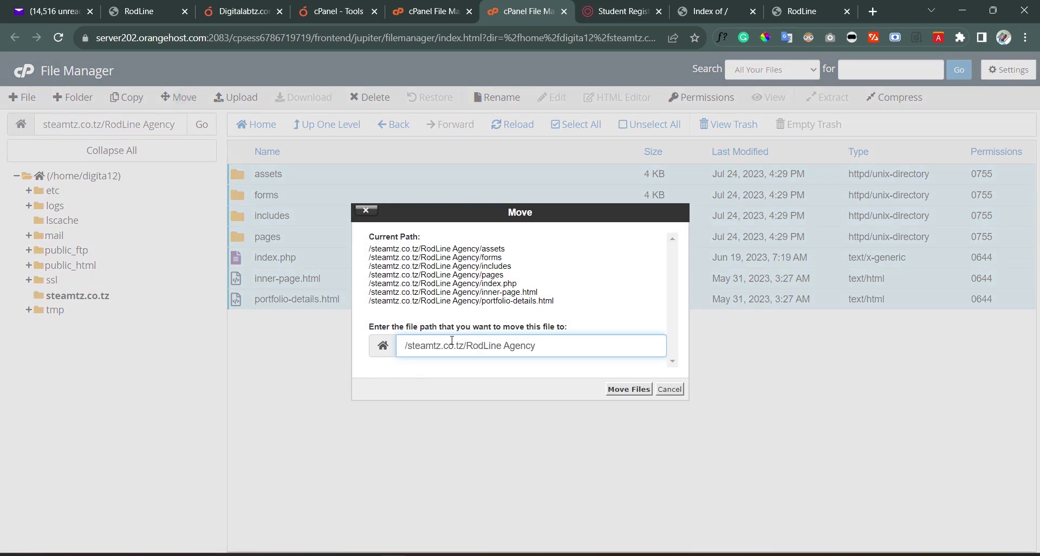
{"action": "left_click_drag", "start_coordinate": [528, 346], "coordinate": [471, 341]}
{"action": "key", "text": "BackSpace"}
{"action": "left_click", "coordinate": [623, 390]}
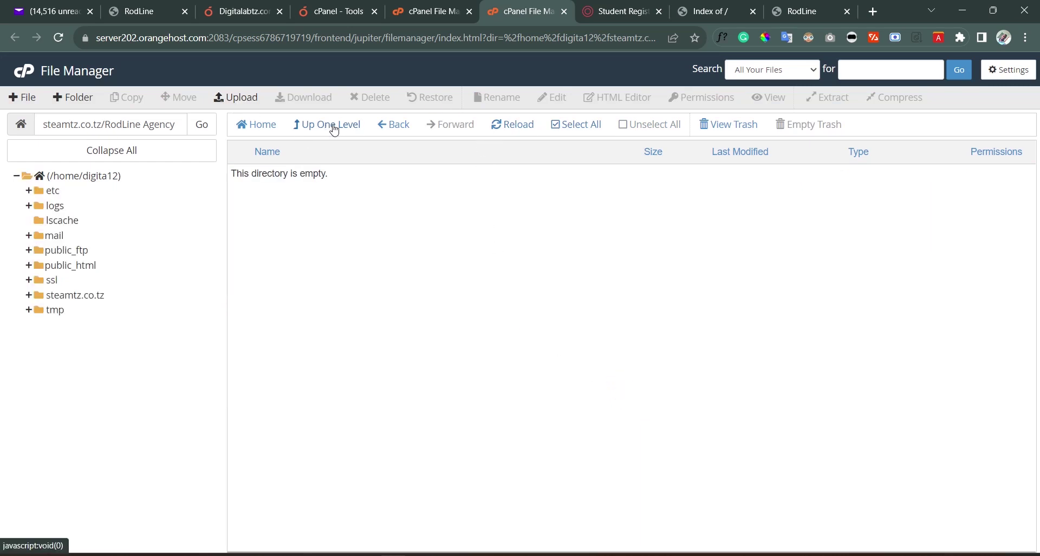
{"action": "left_click", "coordinate": [257, 123]}
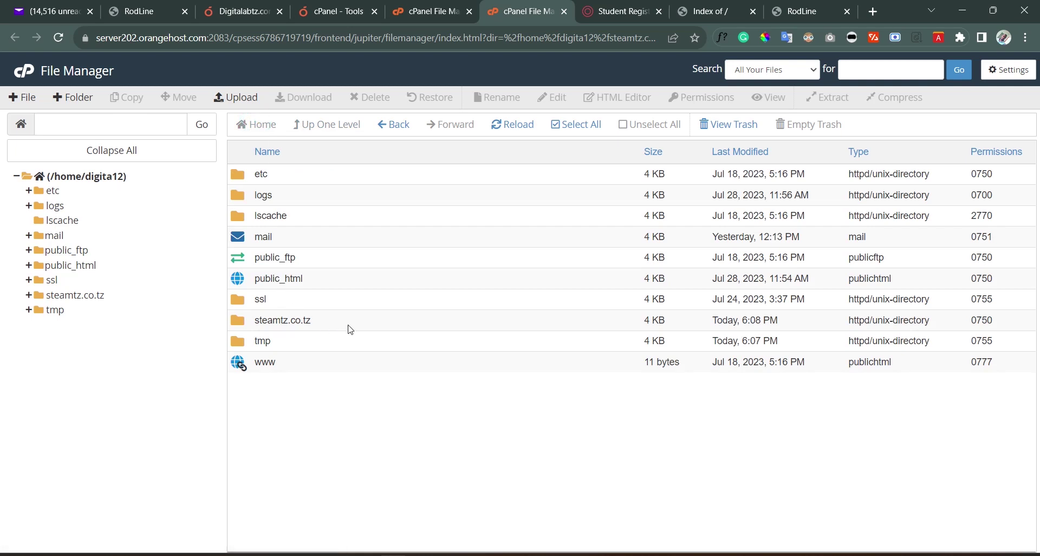
{"action": "double_click", "coordinate": [347, 323]}
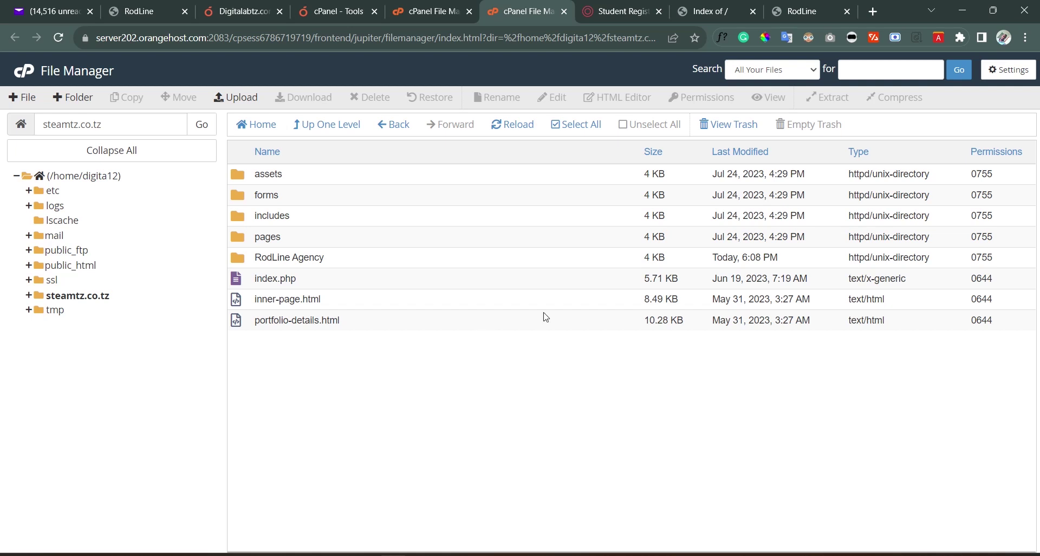
Check the local RodLine home page, then reload the steamtz.co.tz index page to load the published website.
{"action": "left_click", "coordinate": [684, 5]}
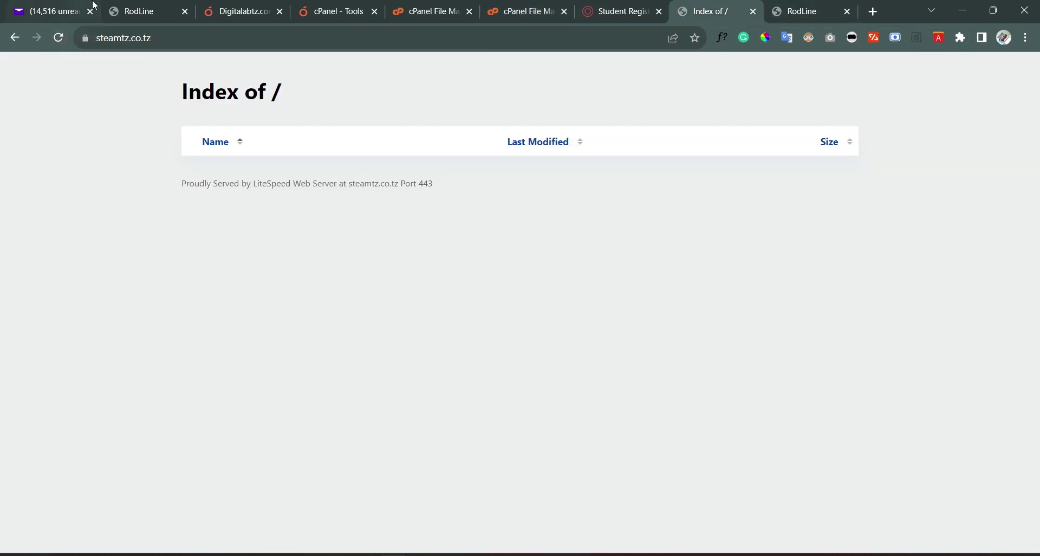
{"action": "left_click", "coordinate": [92, 11]}
{"action": "left_click", "coordinate": [147, 11]}
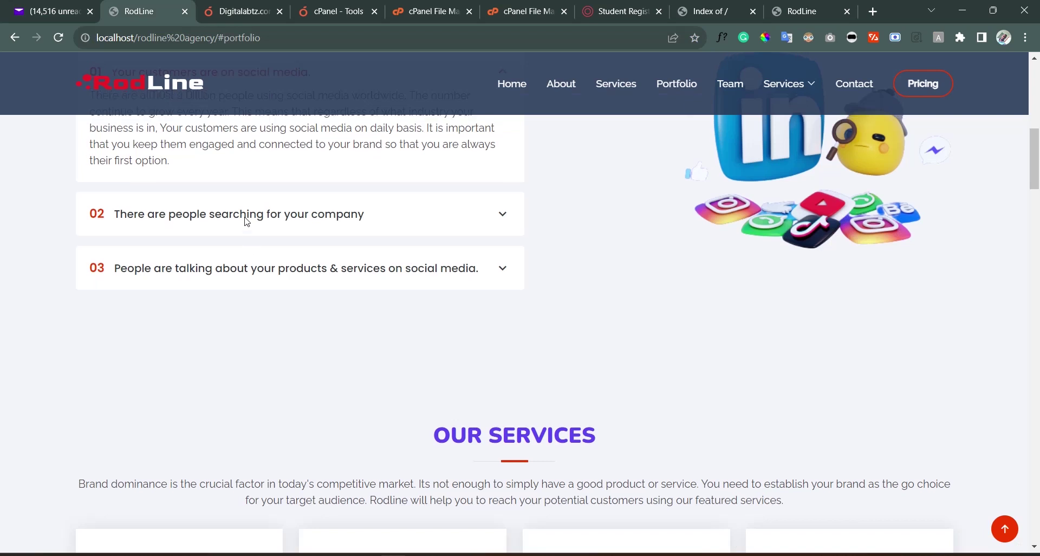
{"action": "scroll", "coordinate": [236, 212], "scroll_direction": "up", "scroll_amount": 10}
{"action": "left_click", "coordinate": [808, 5]}
{"action": "left_click", "coordinate": [704, 11]}
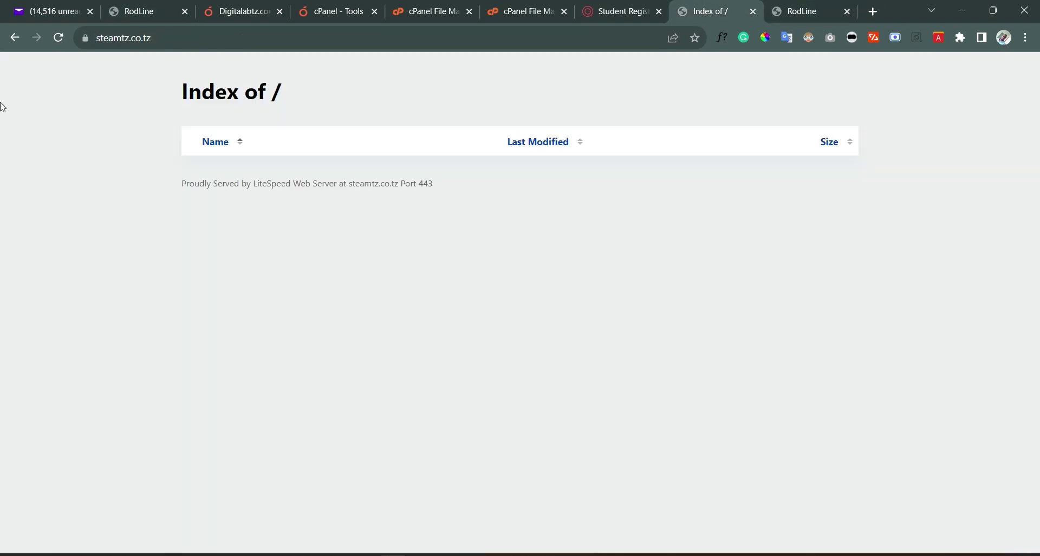
{"action": "left_click", "coordinate": [57, 36]}
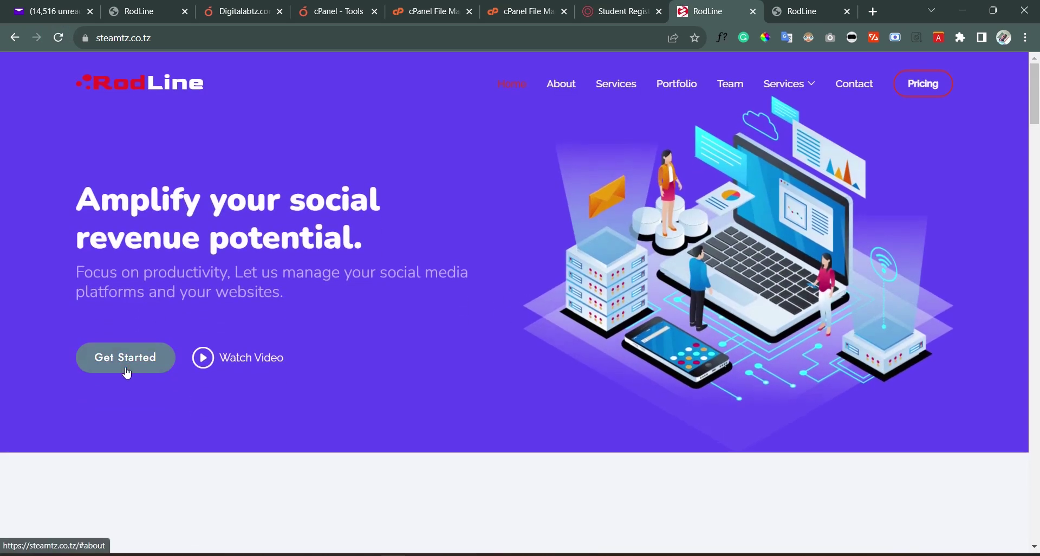
Compare the localhost RodLine home page with the live one and follow the live site's logo link to index.php.
{"action": "left_click", "coordinate": [139, 5]}
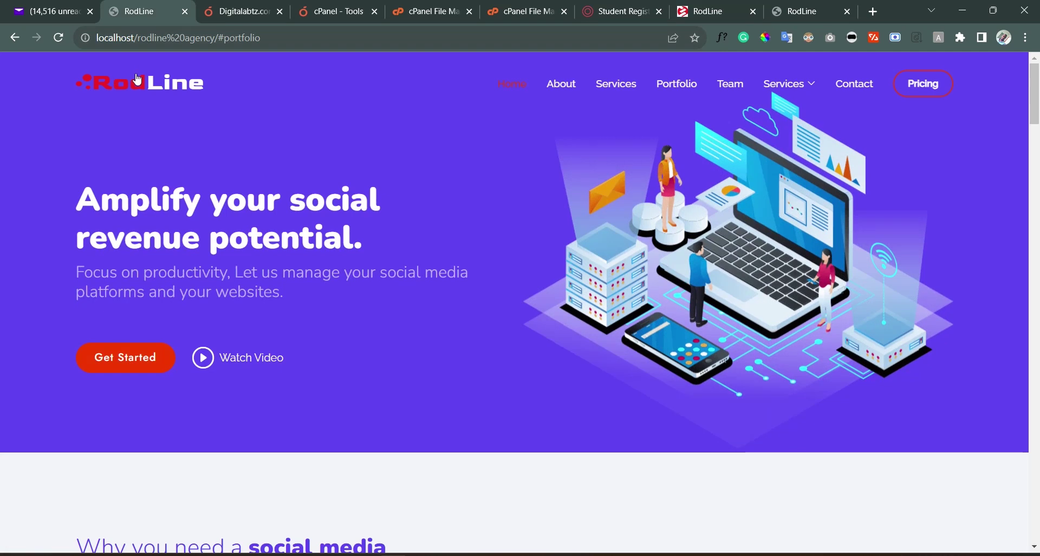
{"action": "left_click", "coordinate": [704, 11]}
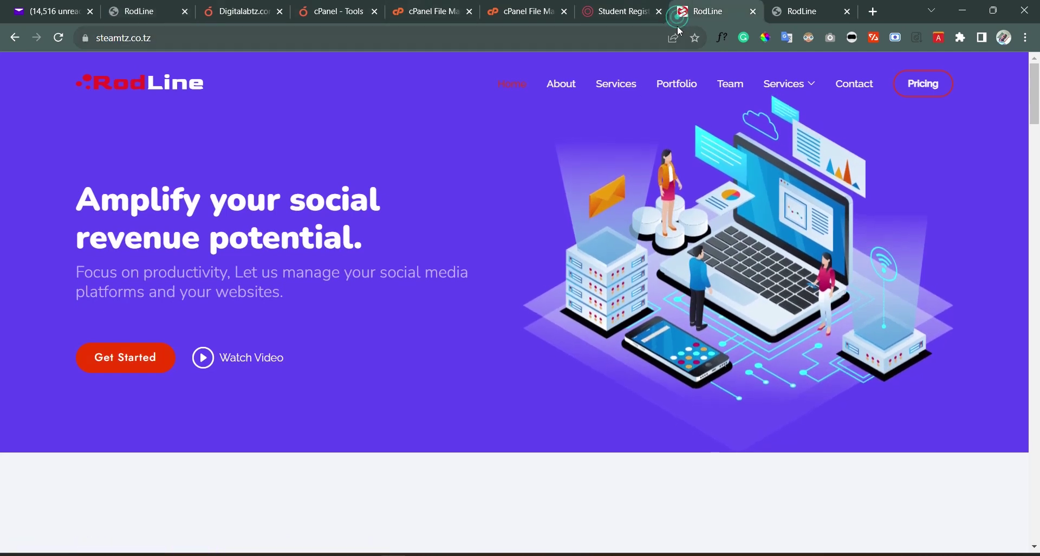
{"action": "left_click", "coordinate": [123, 90]}
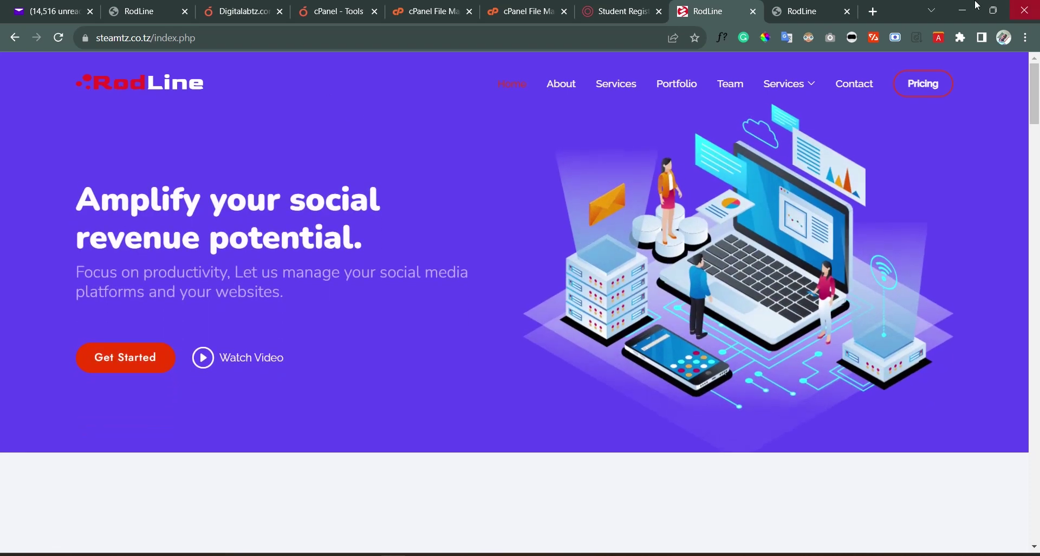
Close the live site's tab and visit steamtz.co.tz again in a new tab.
{"action": "left_click", "coordinate": [756, 13]}
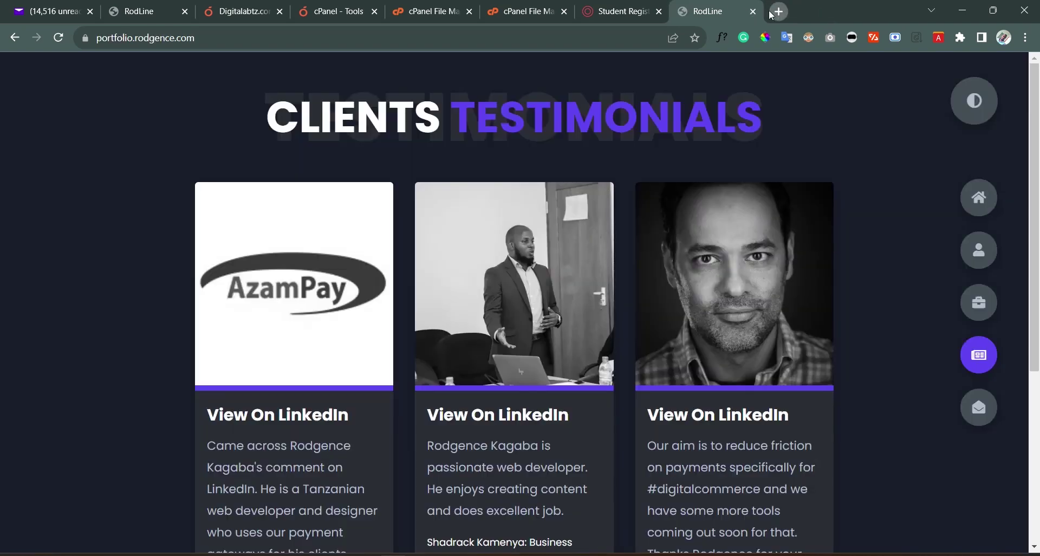
{"action": "key", "text": "ctrl+t"}
{"action": "left_click", "coordinate": [603, 31]}
{"action": "type", "text": "steamtz.co.tz"}
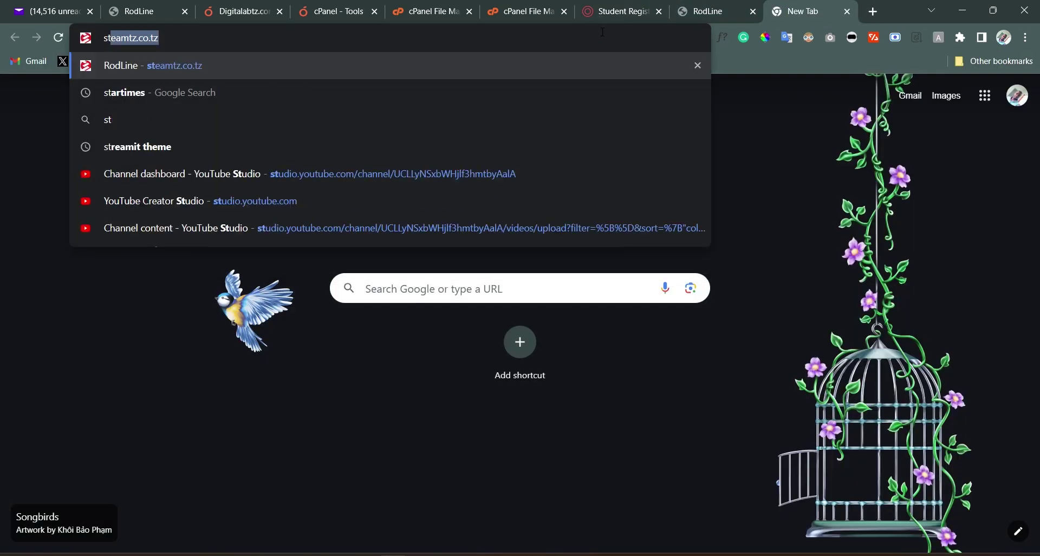
{"action": "key", "text": "Return"}
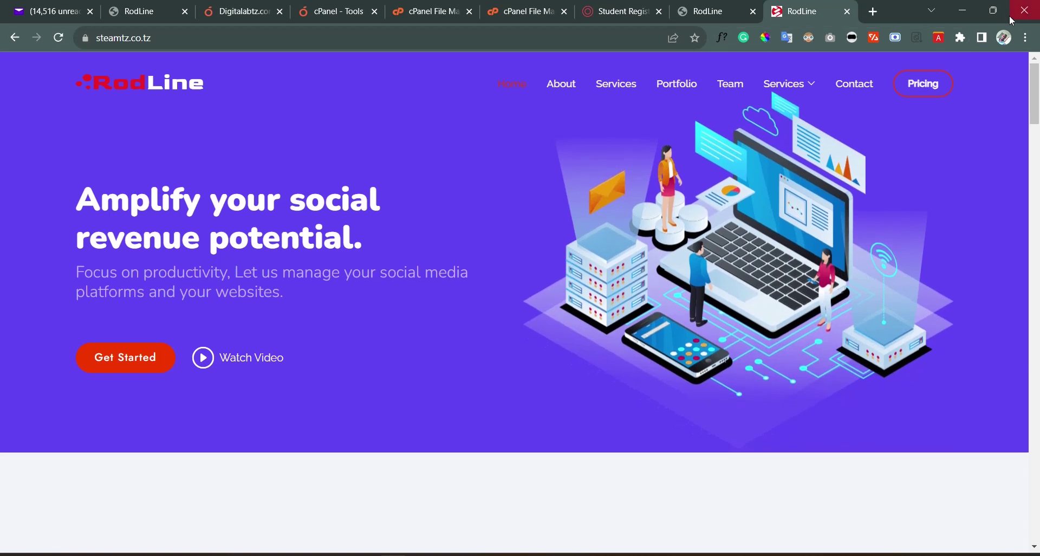
Preview the live site's responsive layout in a smaller browser window, then restore full size and review its Pricing & features section.
{"action": "left_click", "coordinate": [992, 11]}
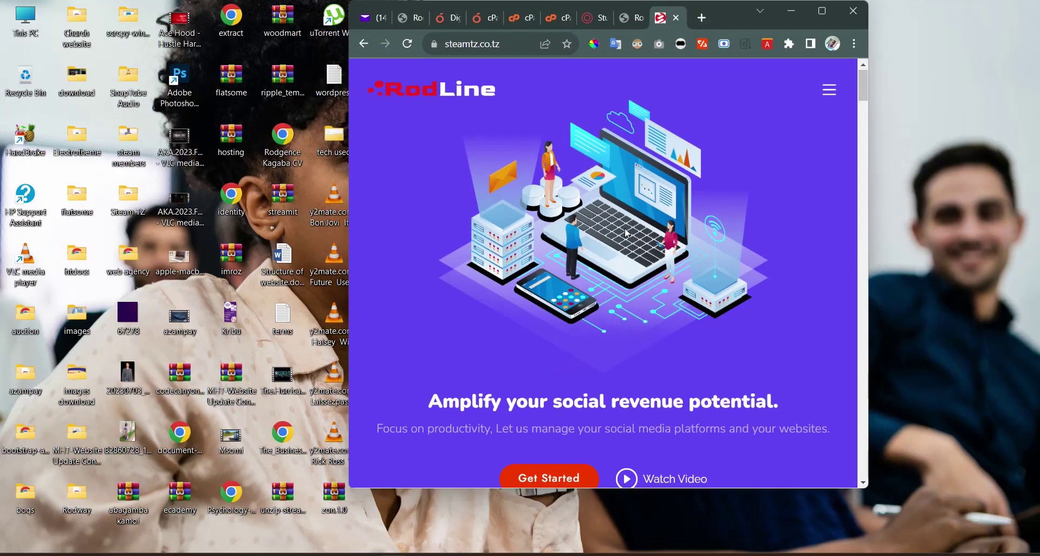
{"action": "scroll", "coordinate": [634, 228], "scroll_direction": "down", "scroll_amount": 10}
{"action": "scroll", "coordinate": [634, 217], "scroll_direction": "down", "scroll_amount": 5}
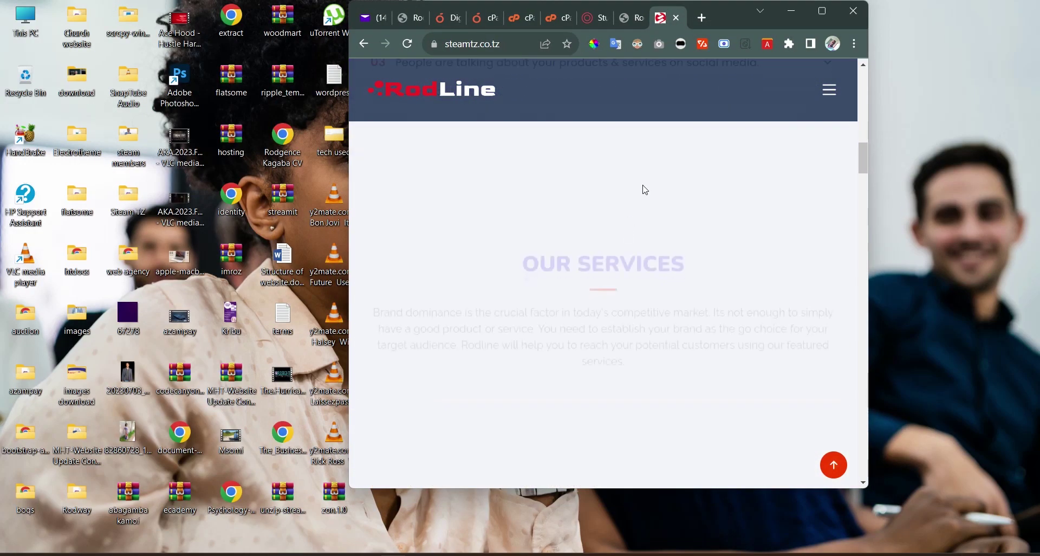
{"action": "left_click", "coordinate": [814, 22]}
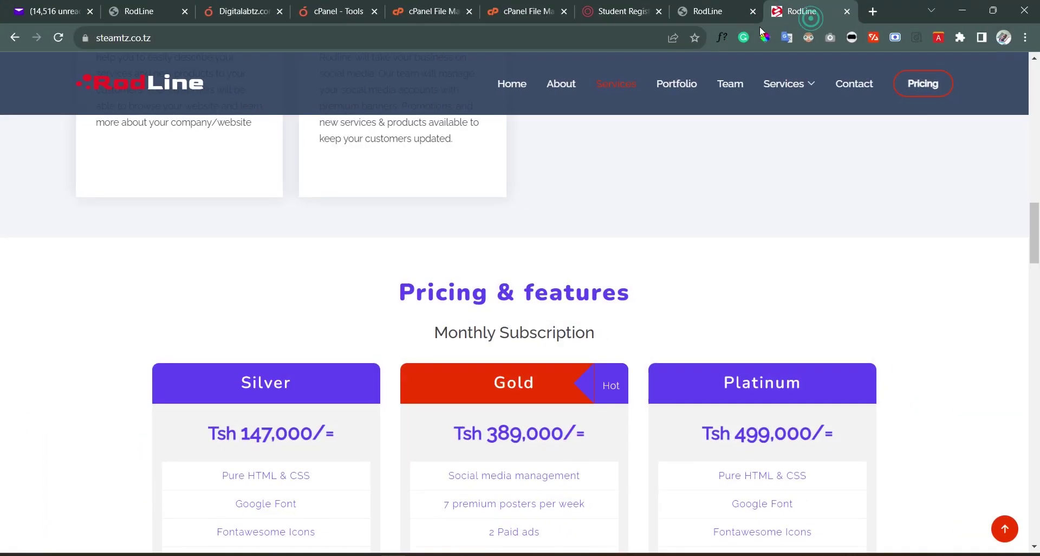
{"action": "scroll", "coordinate": [344, 305], "scroll_direction": "up", "scroll_amount": 6}
{"action": "scroll", "coordinate": [343, 304], "scroll_direction": "down", "scroll_amount": 8}
{"action": "scroll", "coordinate": [346, 304], "scroll_direction": "down", "scroll_amount": 3}
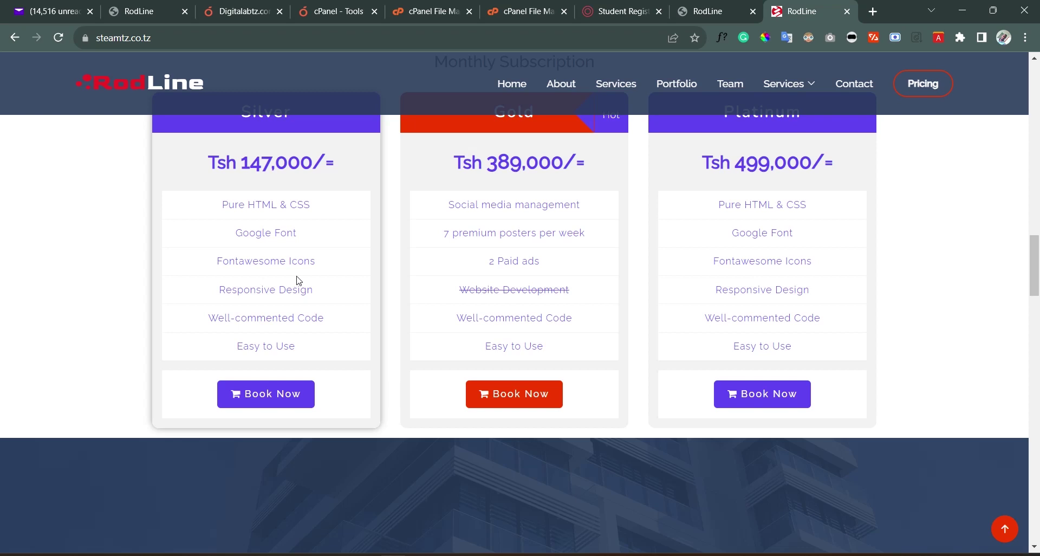
Review the Clients Testimonials on portfolio.rodgence.com, then go to its home section and switch the site to the light theme.
{"action": "left_click", "coordinate": [719, 7]}
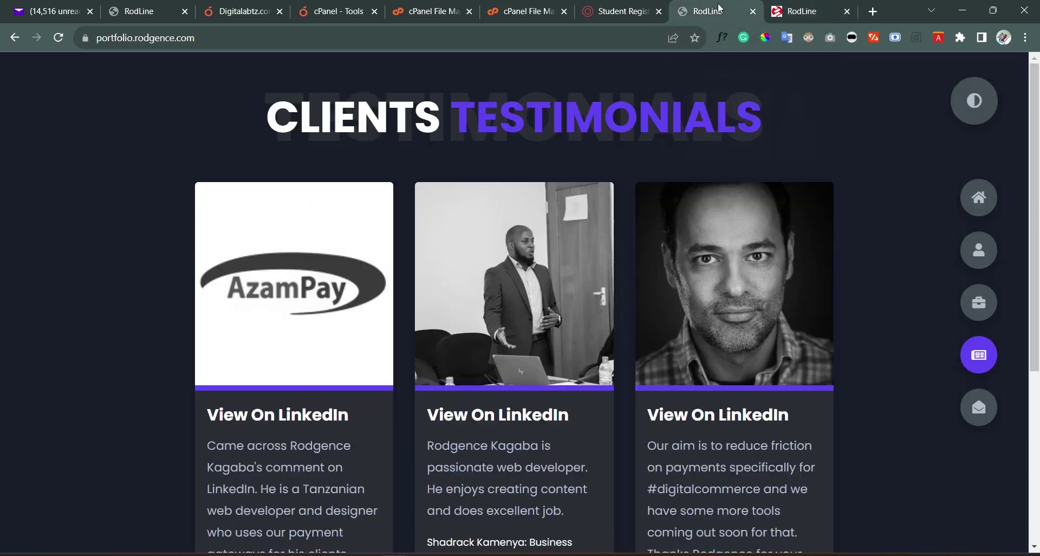
{"action": "scroll", "coordinate": [451, 439], "scroll_direction": "down", "scroll_amount": 5}
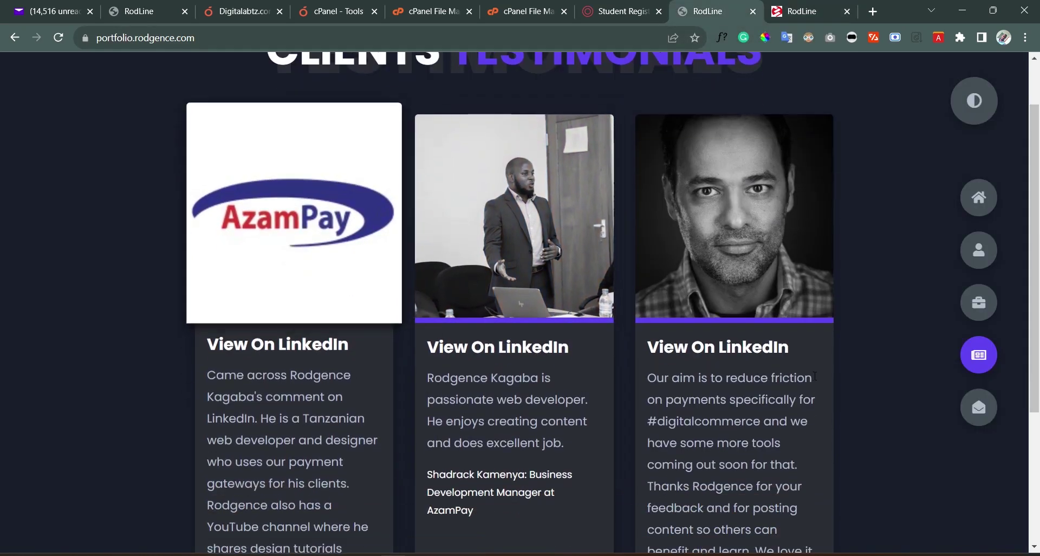
{"action": "scroll", "coordinate": [451, 439], "scroll_direction": "up", "scroll_amount": 5}
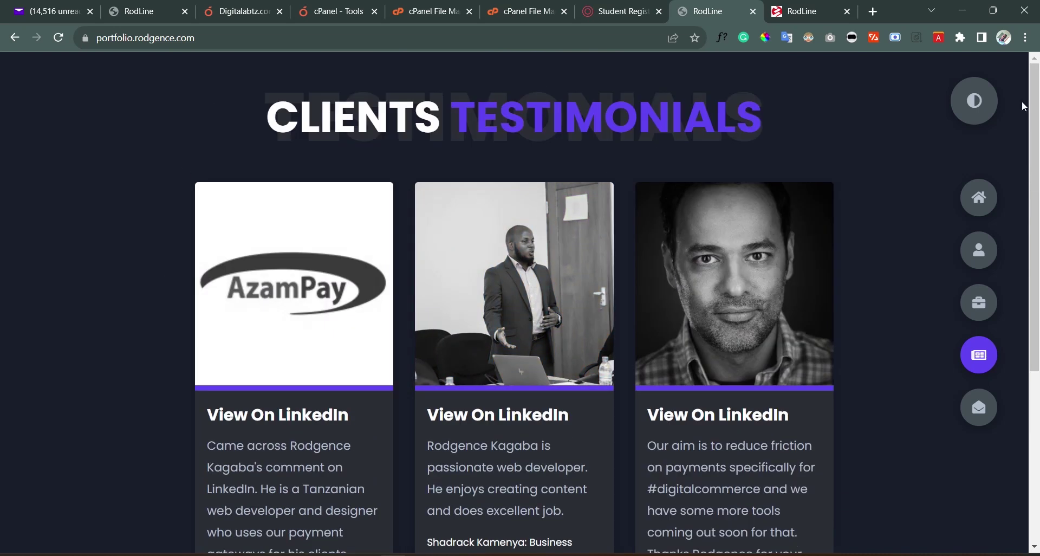
{"action": "left_click", "coordinate": [974, 182]}
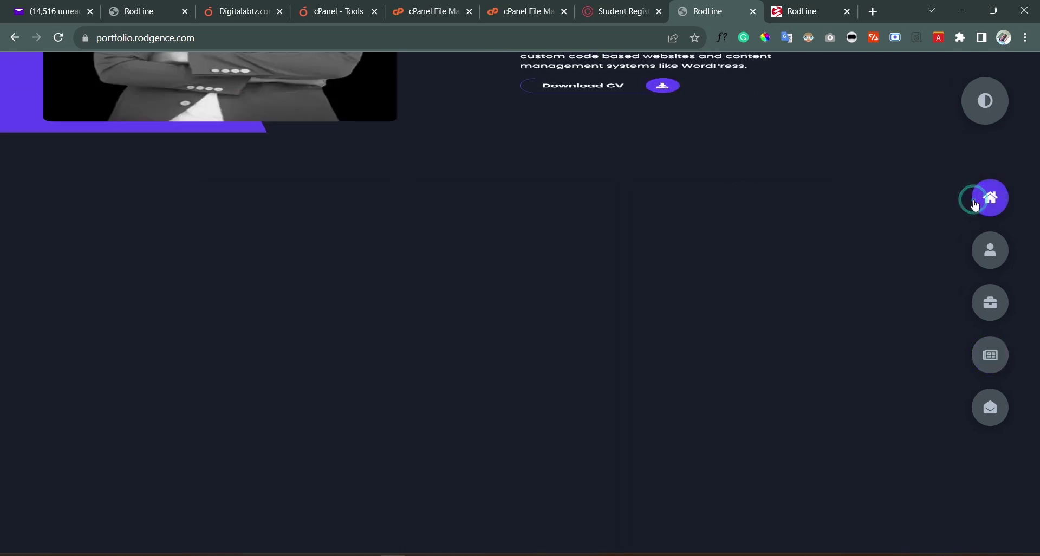
{"action": "left_click", "coordinate": [985, 109]}
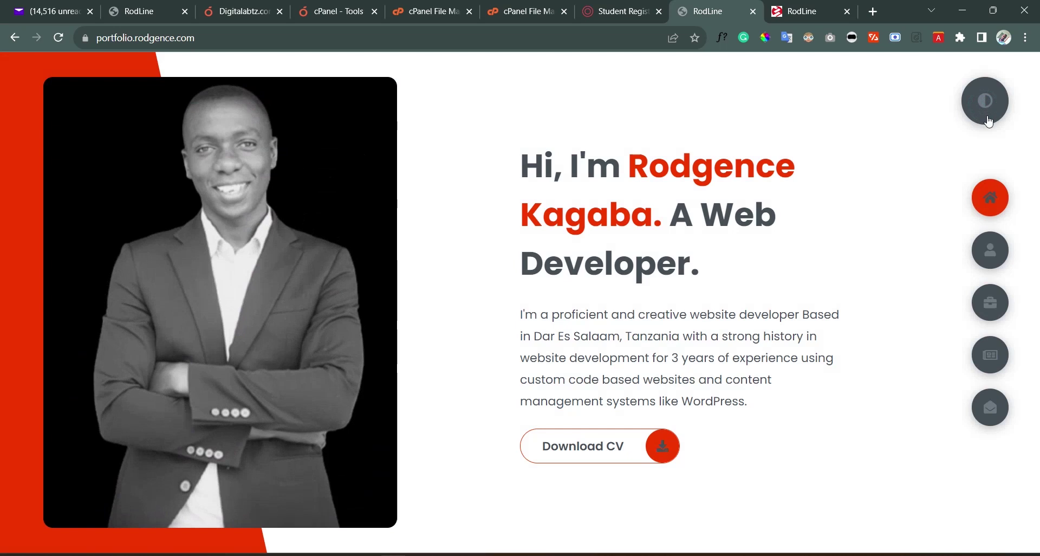